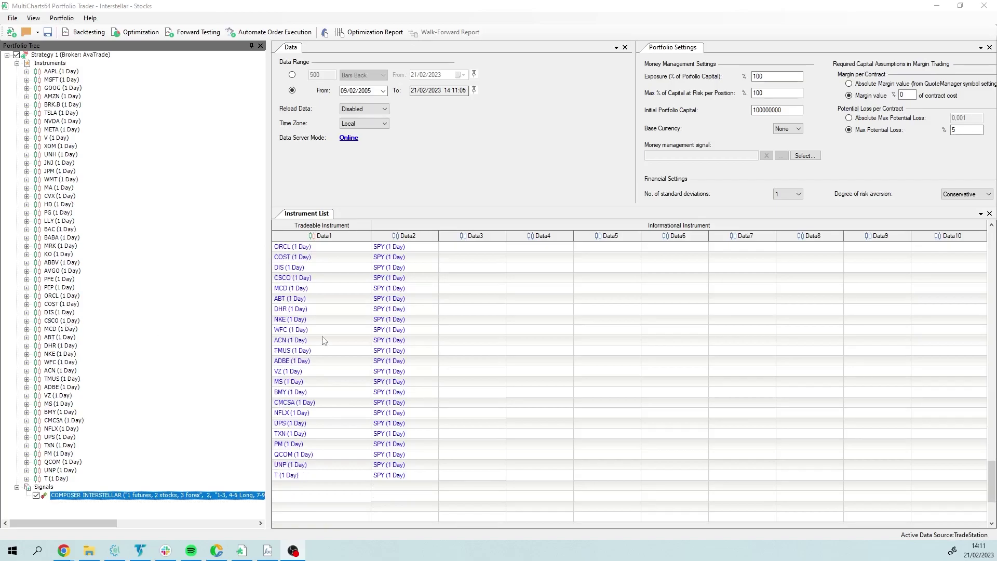
- Switch to the PowerLanguage Editor and examine the strumento input, the stock quantity formula capitale/close and the capitale variable
scroll(318, 340, "up", 9)
scroll(349, 348, "up", 1)
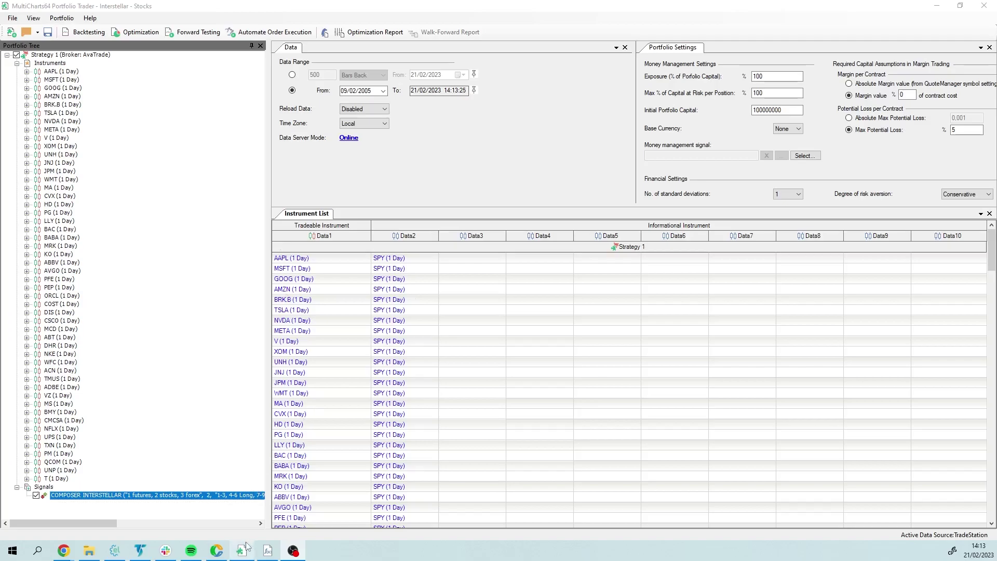
left_click(268, 551)
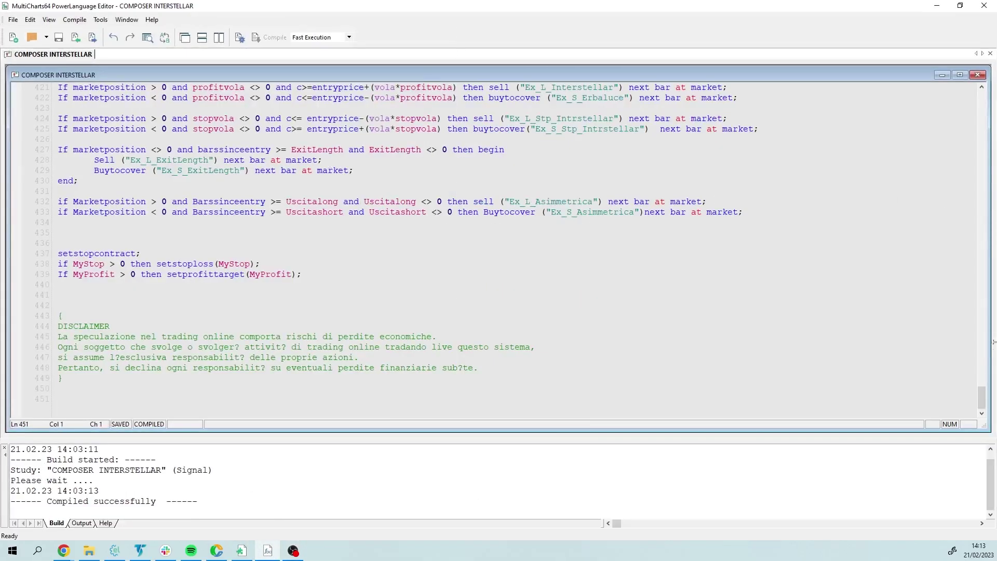
left_click_drag(981, 397, 810, 194)
scroll(344, 281, "down", 6)
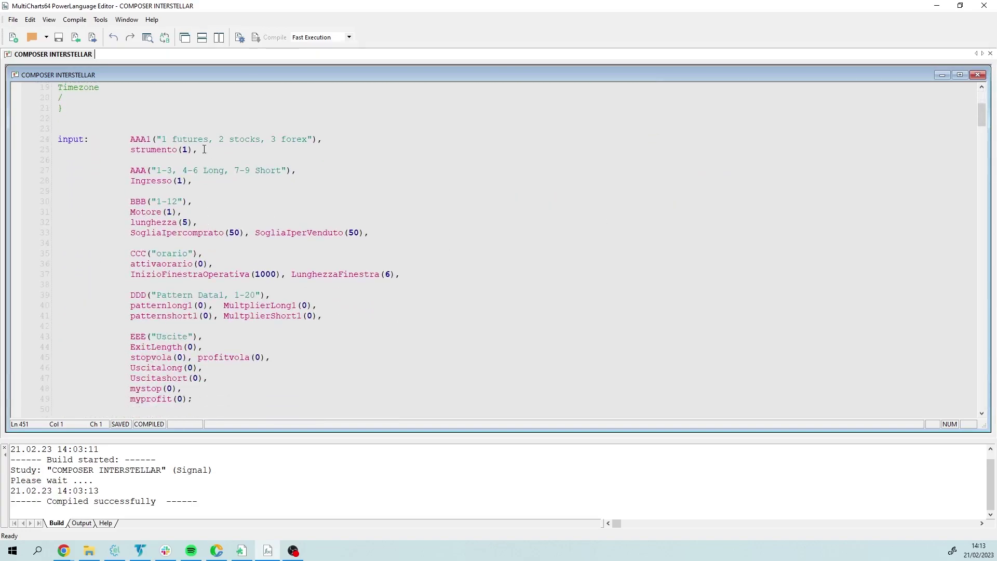
left_click_drag(198, 149, 128, 150)
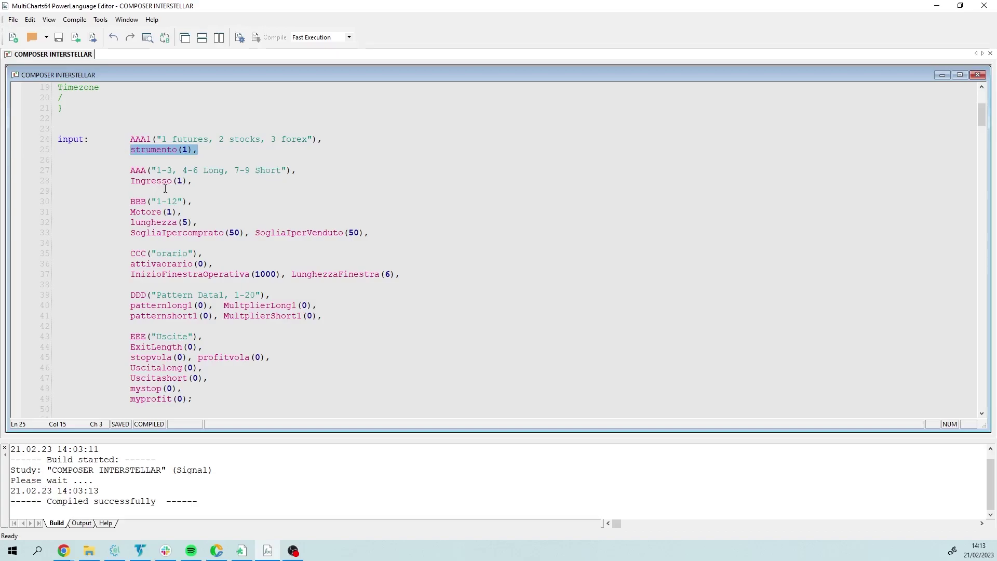
scroll(159, 184, "down", 7)
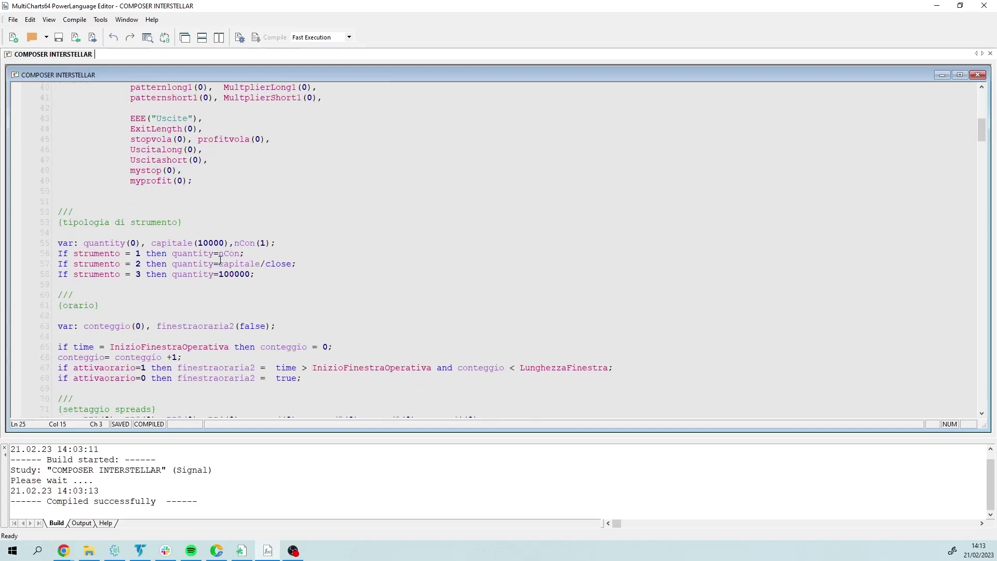
left_click_drag(220, 264, 294, 262)
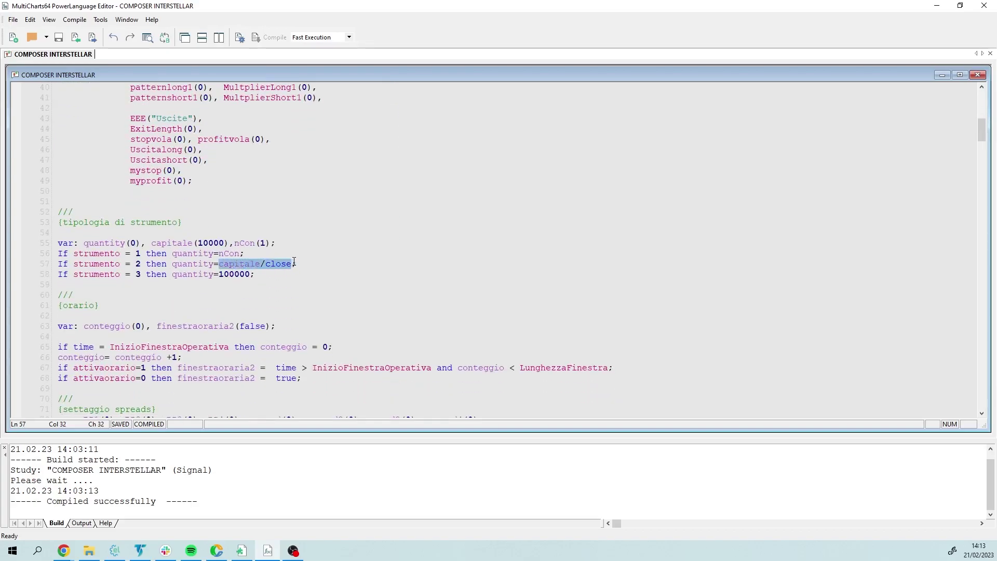
double_click(213, 243)
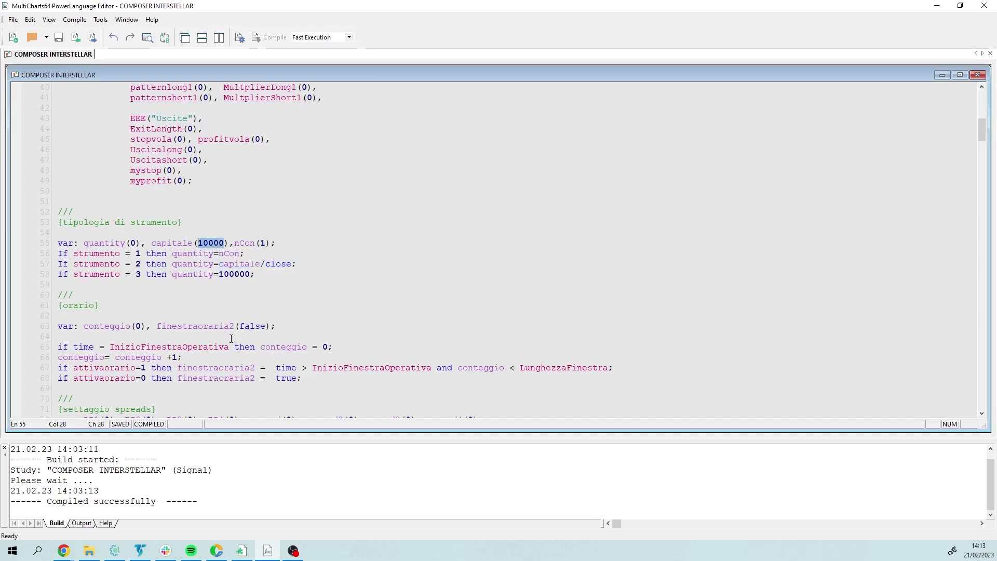
- Return to the Portfolio Trader and review the instrument list from the first stock to the last
left_click(937, 5)
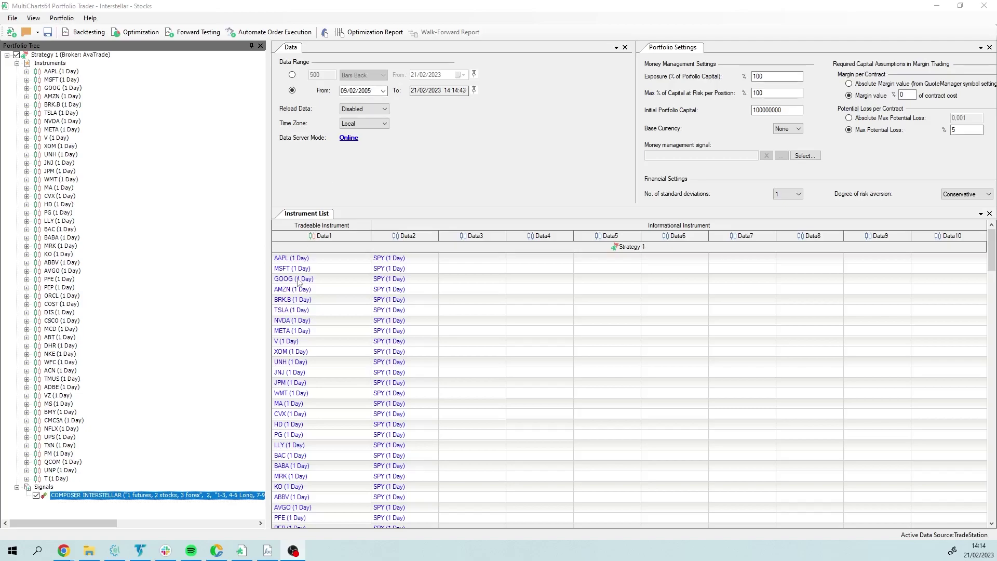
scroll(363, 394, "down", 10)
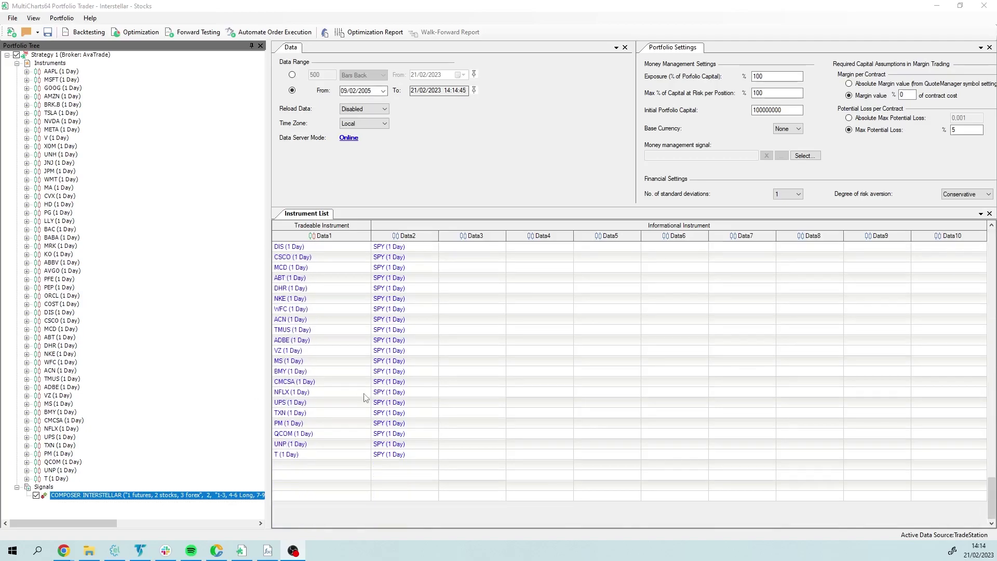
scroll(365, 398, "up", 10)
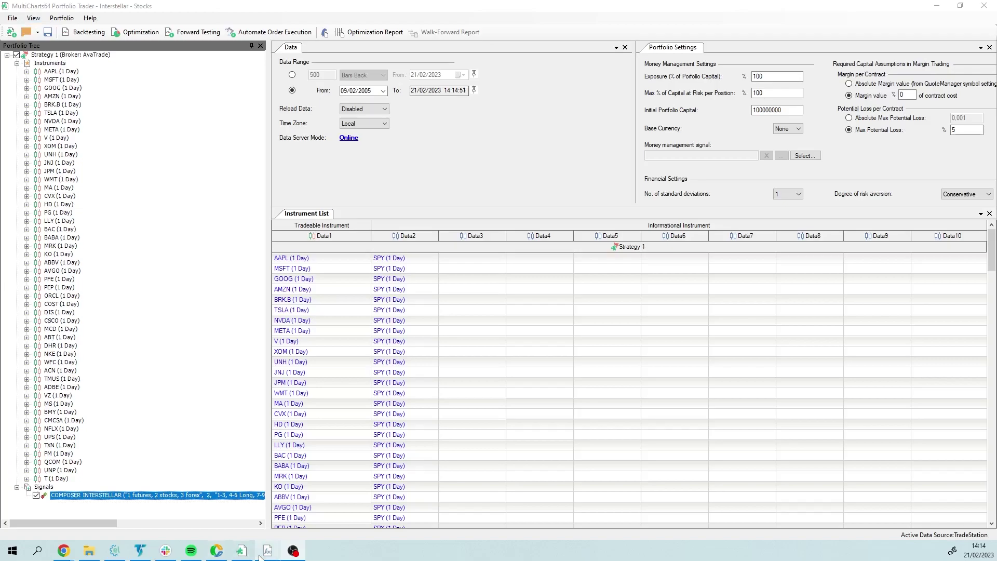
- Switch back to the PowerLanguage Editor and examine the 4-6 Long option among the Ingresso entry types
mouse_move(267, 552)
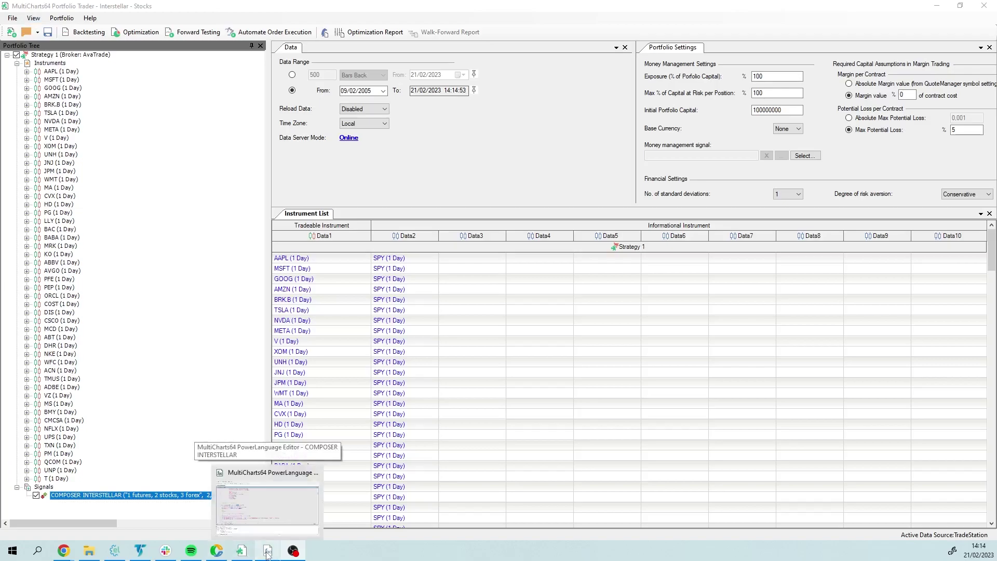
left_click(267, 552)
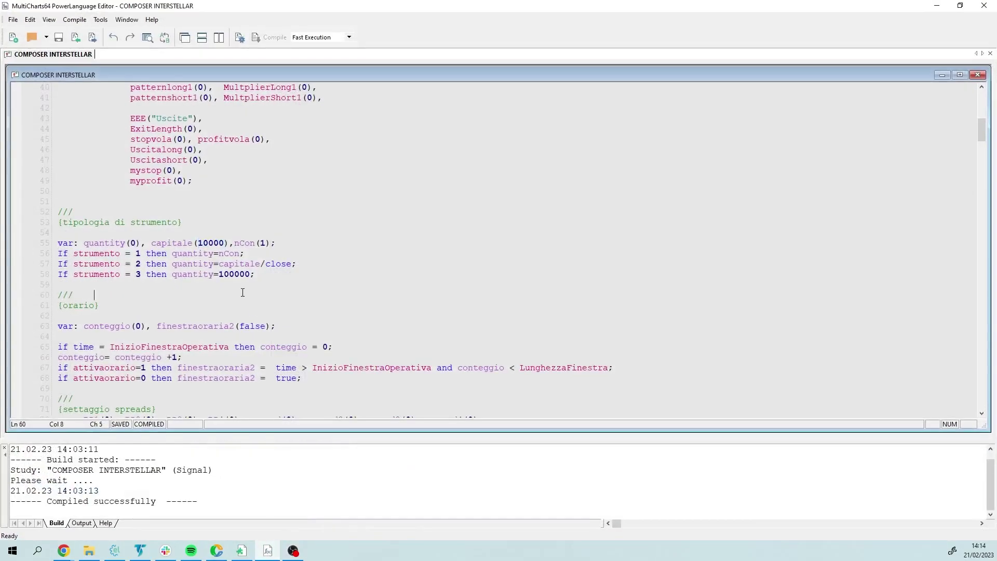
scroll(243, 293, "up", 5)
scroll(243, 293, "up", 2)
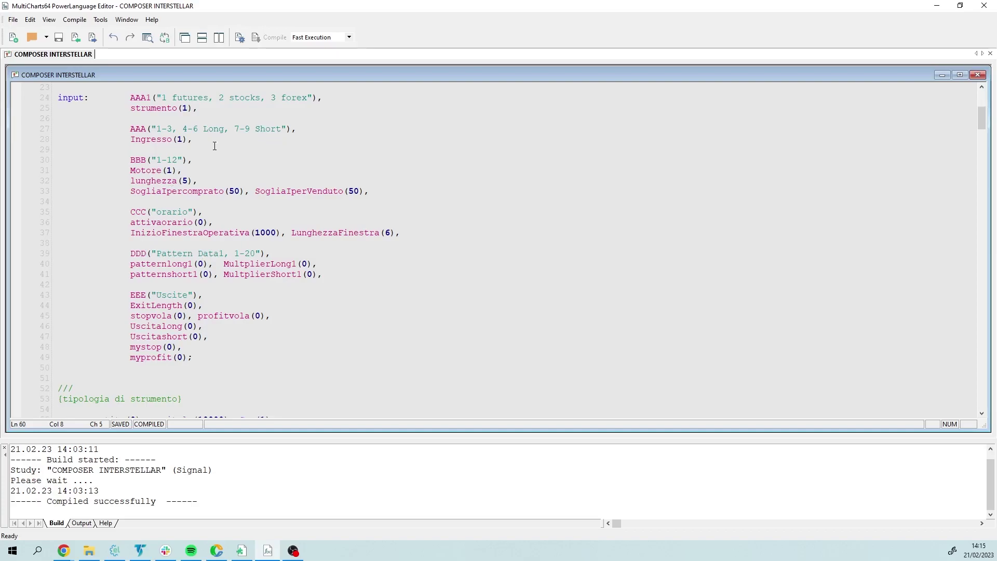
left_click(204, 172)
left_click_drag(177, 129, 227, 129)
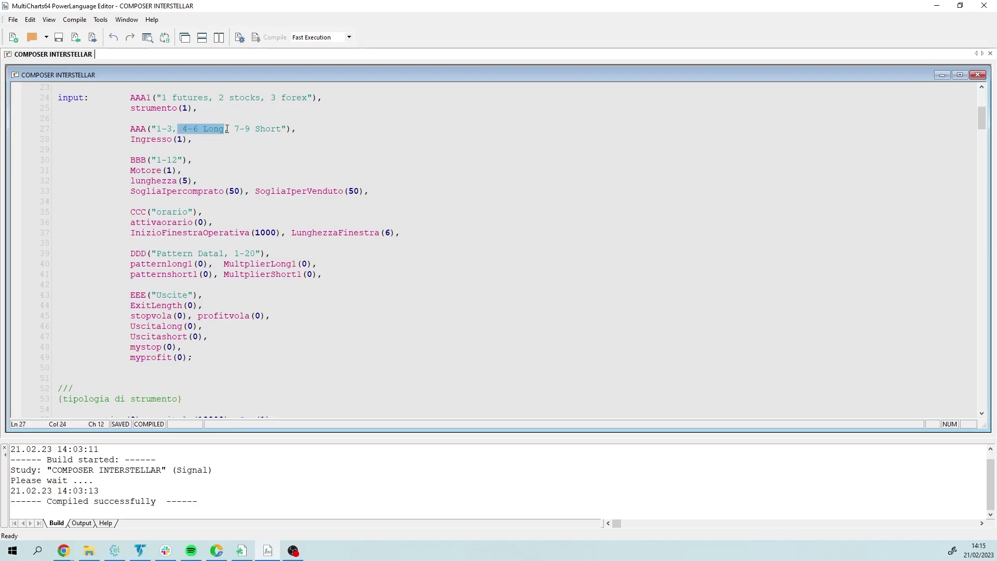
- Examine the long-only entry rules in the INGRESSO SOLO LONG section, especially ingresso 5 and 6
left_click_drag(982, 118, 989, 367)
left_click_drag(58, 192, 225, 191)
left_click_drag(100, 233, 246, 232)
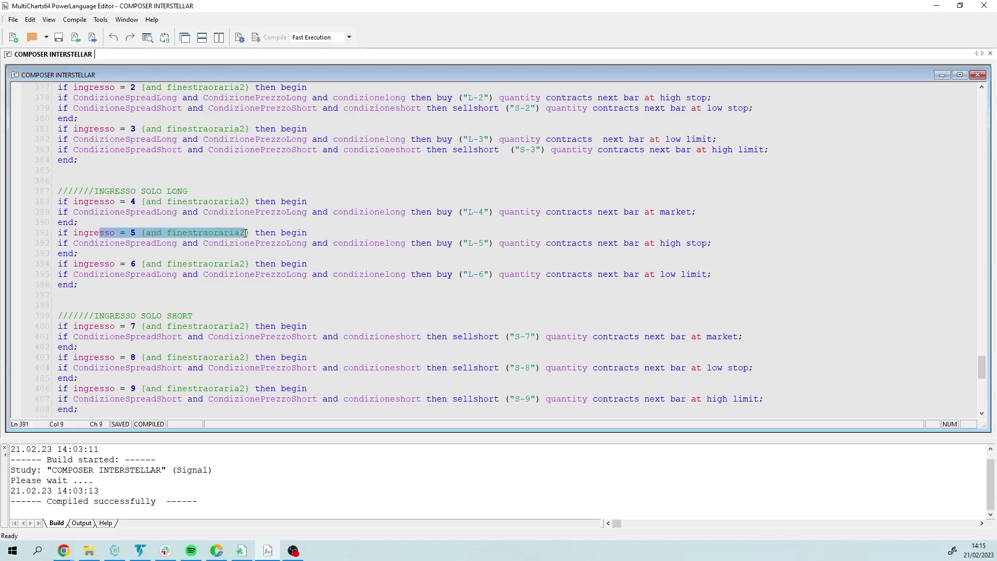
left_click_drag(630, 244, 739, 245)
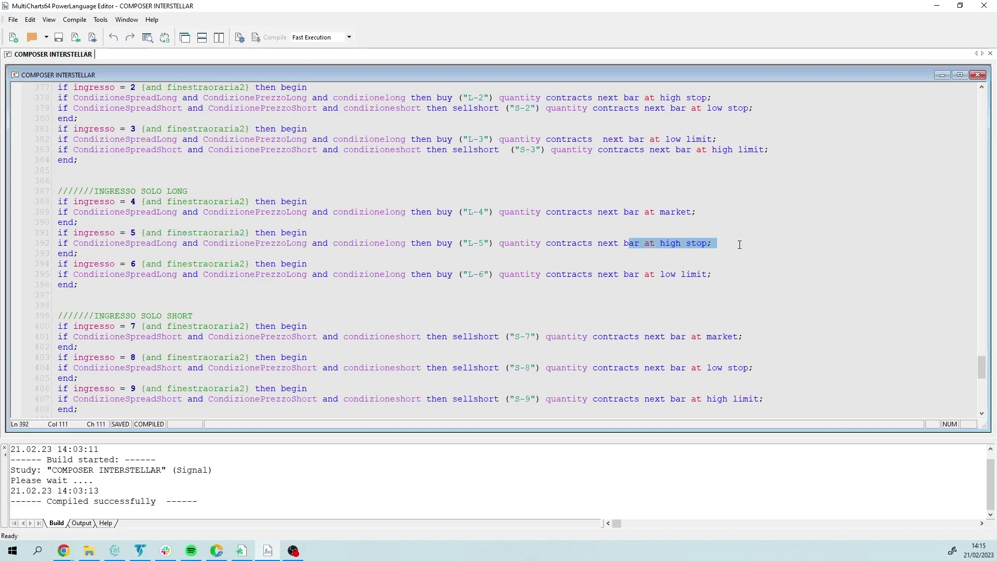
left_click_drag(655, 275, 730, 274)
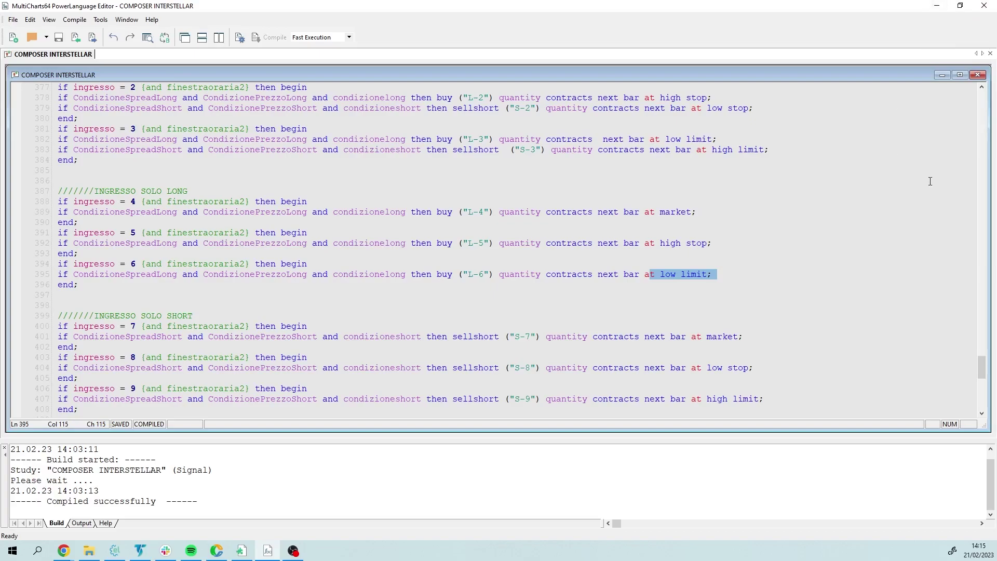
- Return to the input declarations and examine the Motore input under the 1-12 group
left_click_drag(981, 367, 978, 118)
left_click(387, 234)
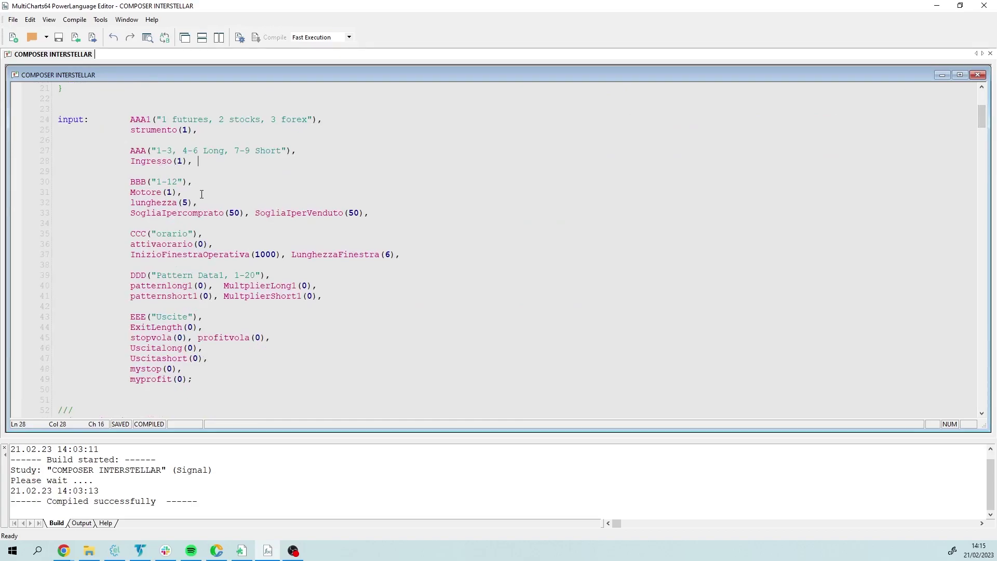
left_click_drag(133, 192, 214, 192)
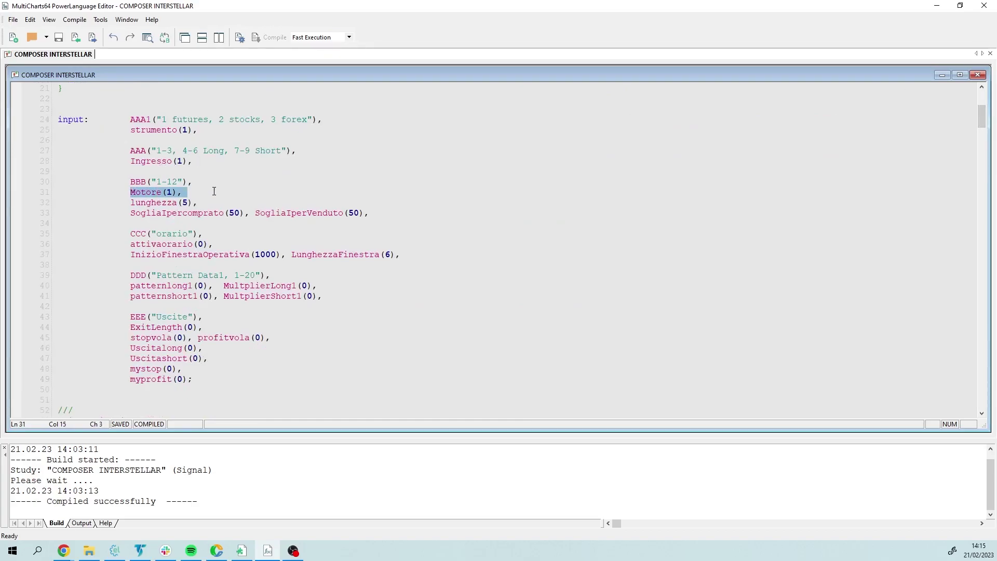
left_click(206, 162)
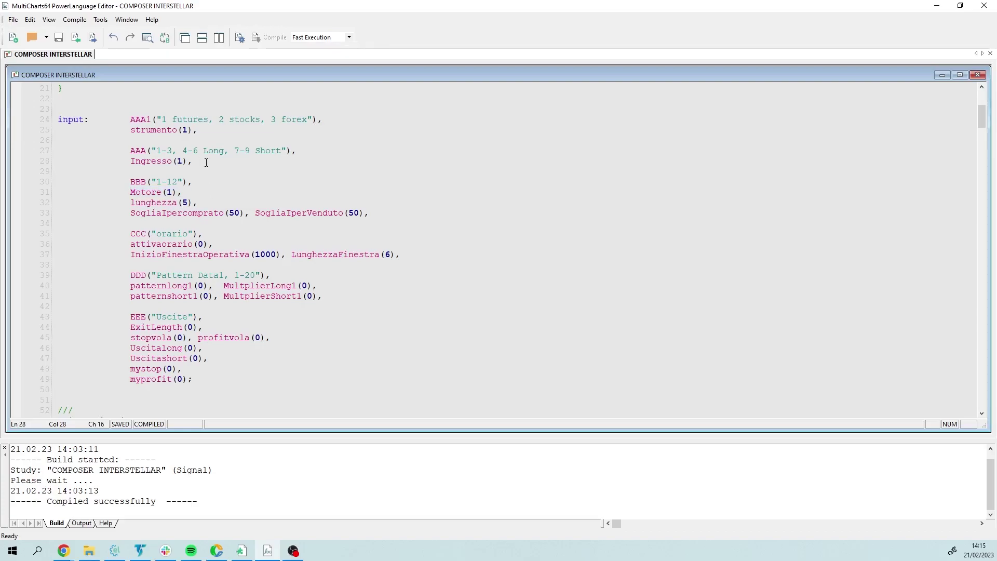
key("shift+Left")
key("shift+Left")
key("shift+Left")
key("shift+Left")
key("shift+Left")
key("shift+Left")
key("shift+Left")
key("shift+Left")
key("shift+Left")
key("shift+Left")
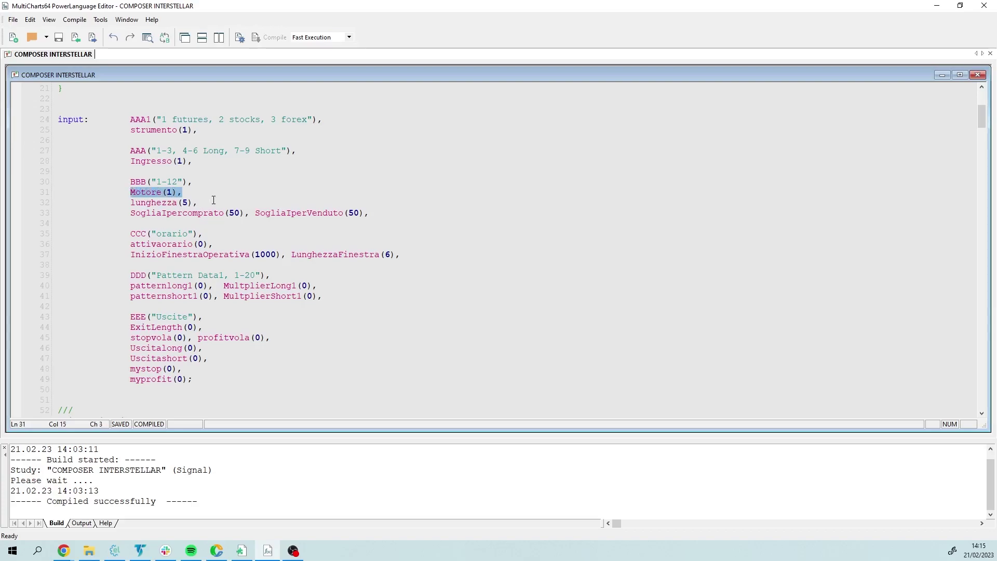
- Add the comment //5-30 after the lunghezza input and review the overbought and oversold threshold inputs
left_click(214, 200)
type("//")
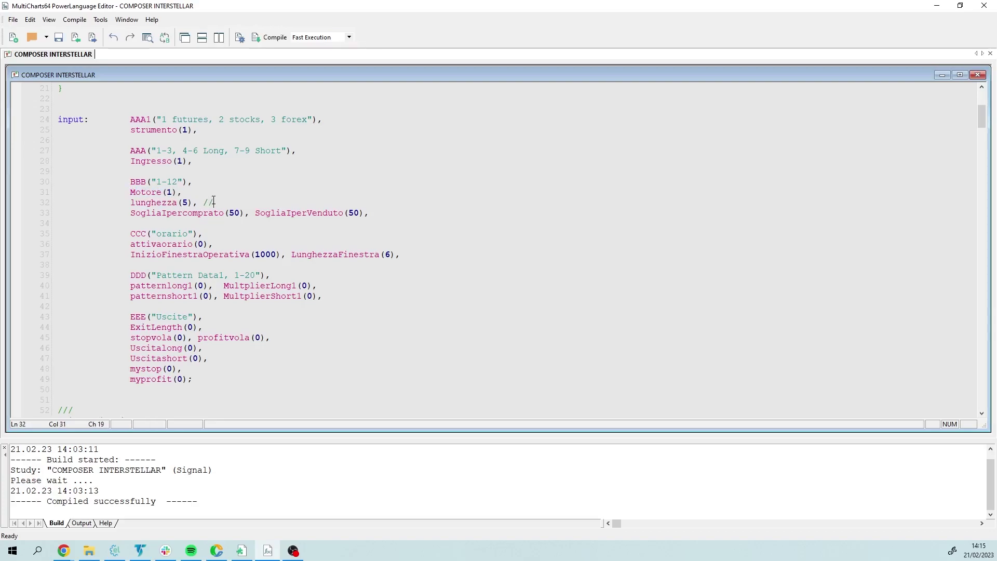
type("5-30")
left_click_drag(203, 213, 352, 211)
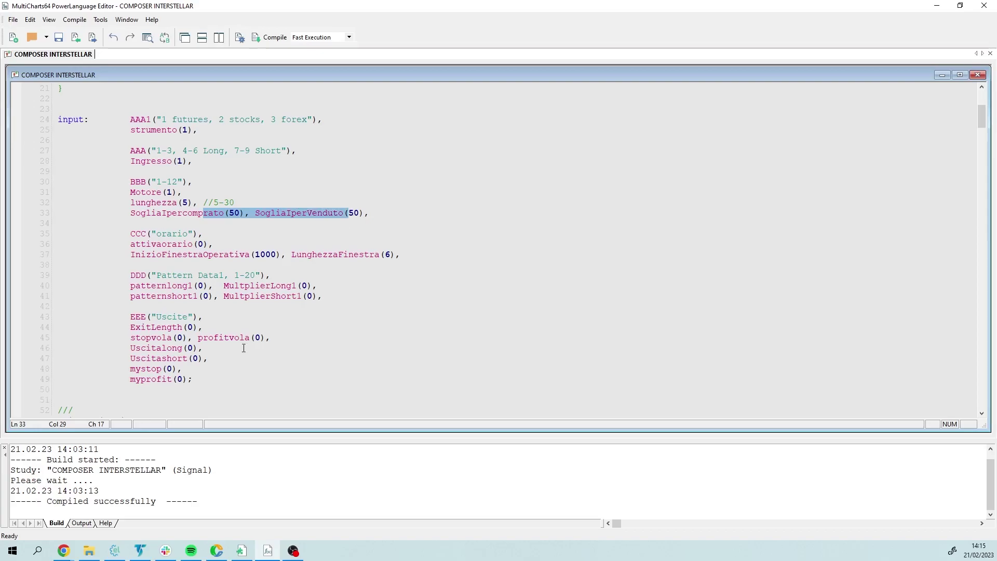
- Add a comment noting the 2-8 range after the Uscitalong input
left_click(209, 349)
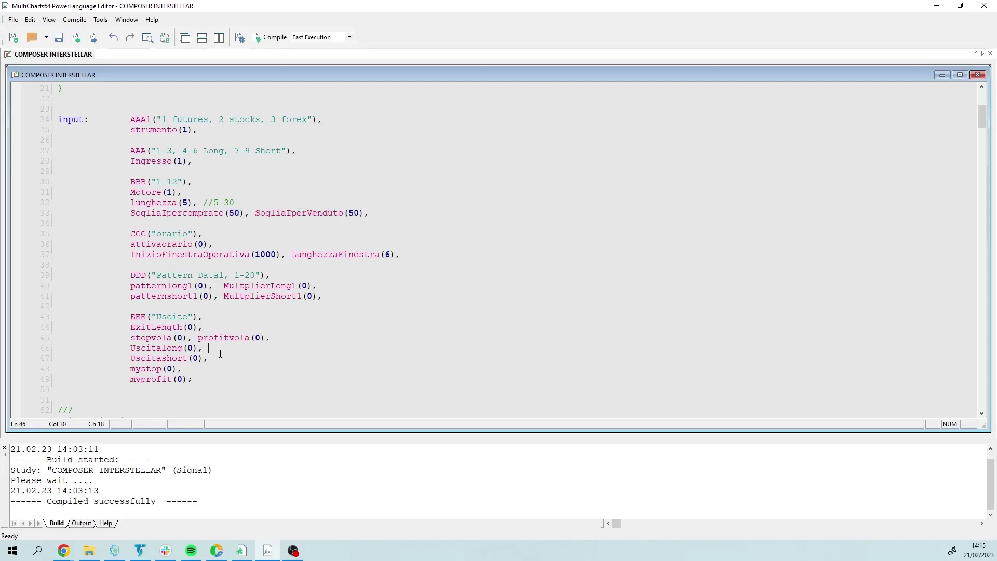
type("//2-8-2")
key("BackSpace")
- Return to the Portfolio Trader, open the optimization report and sort it by descending Net Profit
left_click(937, 6)
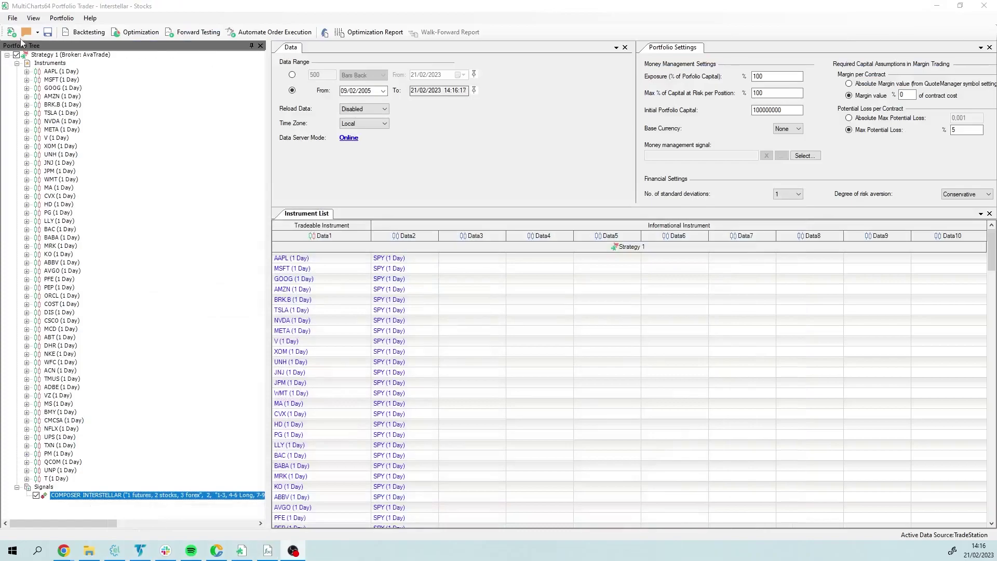
left_click(33, 18)
left_click(78, 86)
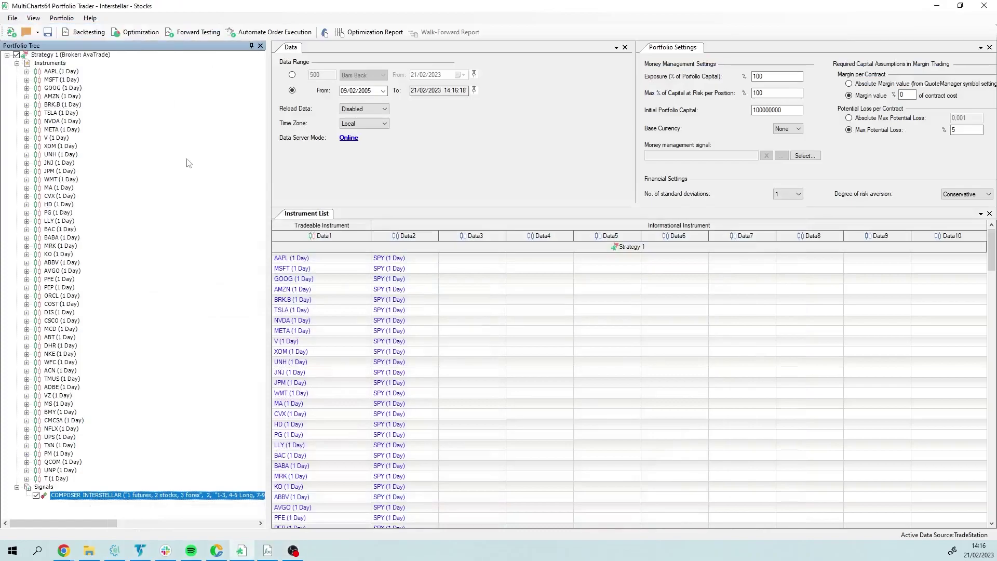
left_click(95, 55)
left_click(94, 55)
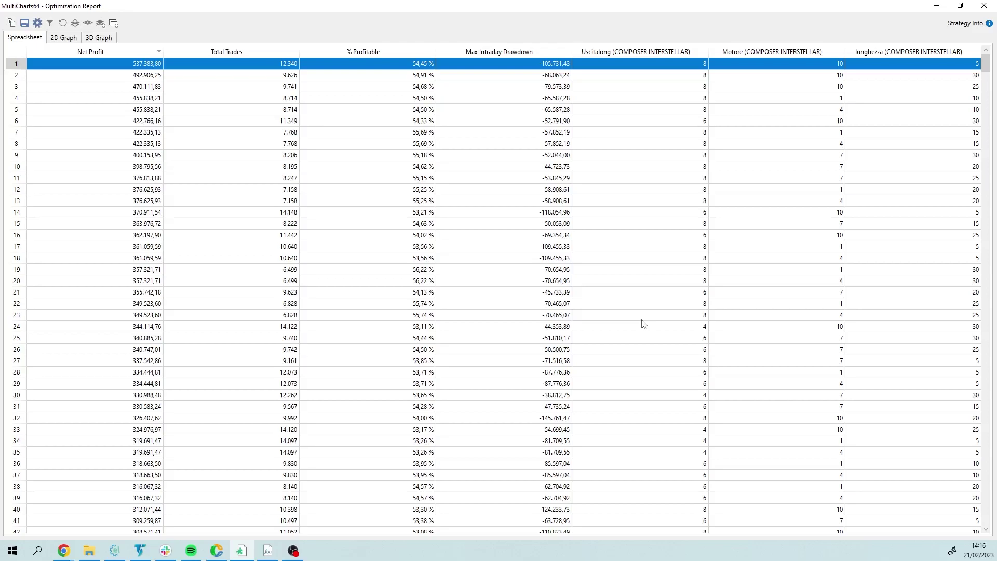
- Compare the optimization results in rows 3 to 6 of the report
left_click(748, 86)
key("Down")
key("Down")
key("Down")
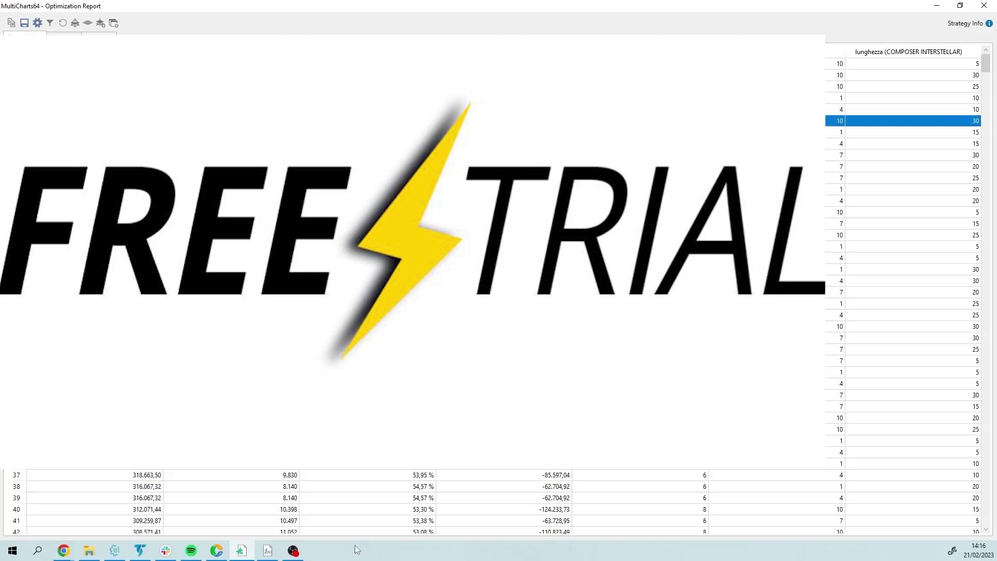
- Switch to the PowerLanguage Editor and look through the COMPOSER INTERSTELLAR code below the inputs
left_click(267, 550)
scroll(488, 249, "down", 10)
scroll(489, 249, "down", 10)
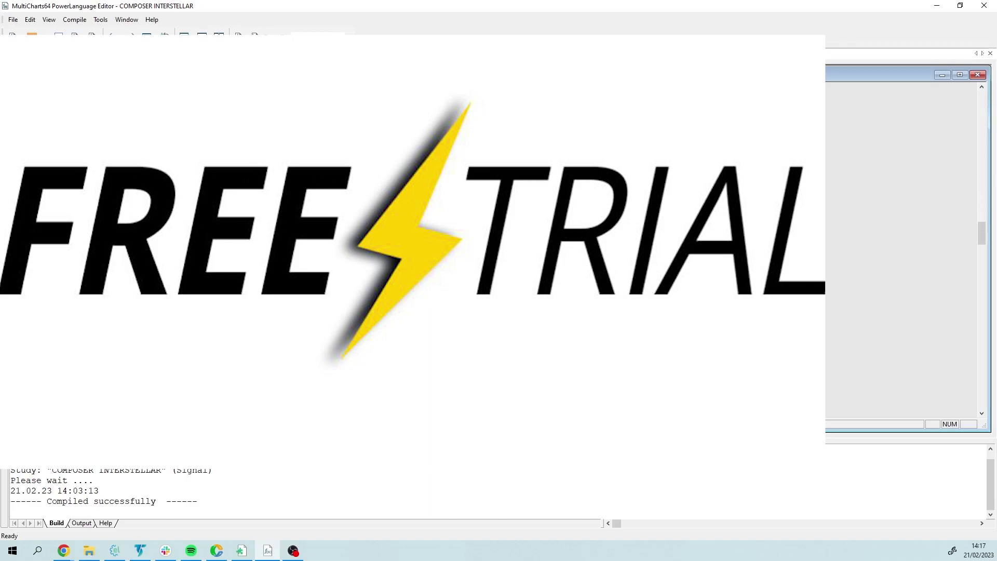
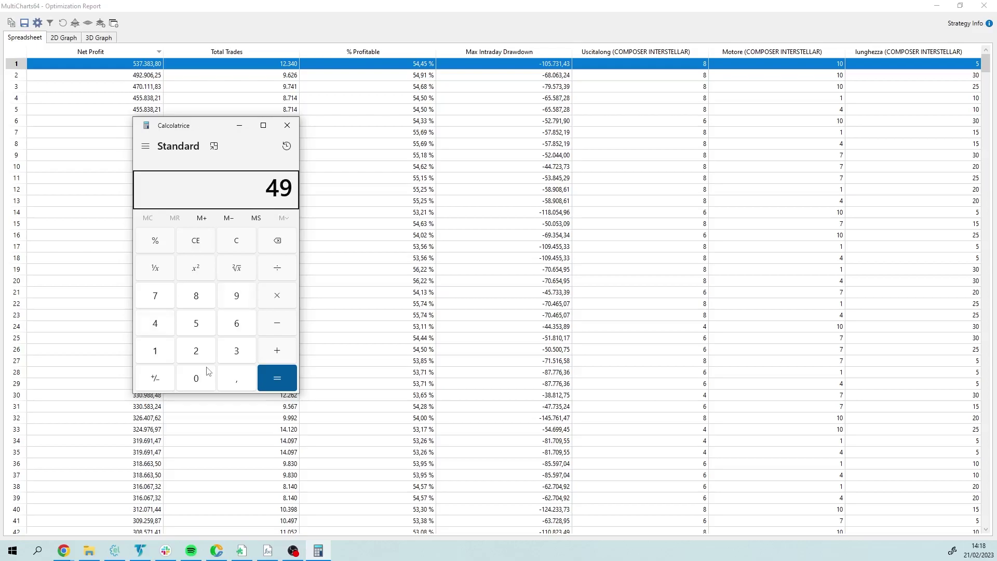
- Calculate 498 ÷ 68 in the calculator and close it
type("68")
key("Return")
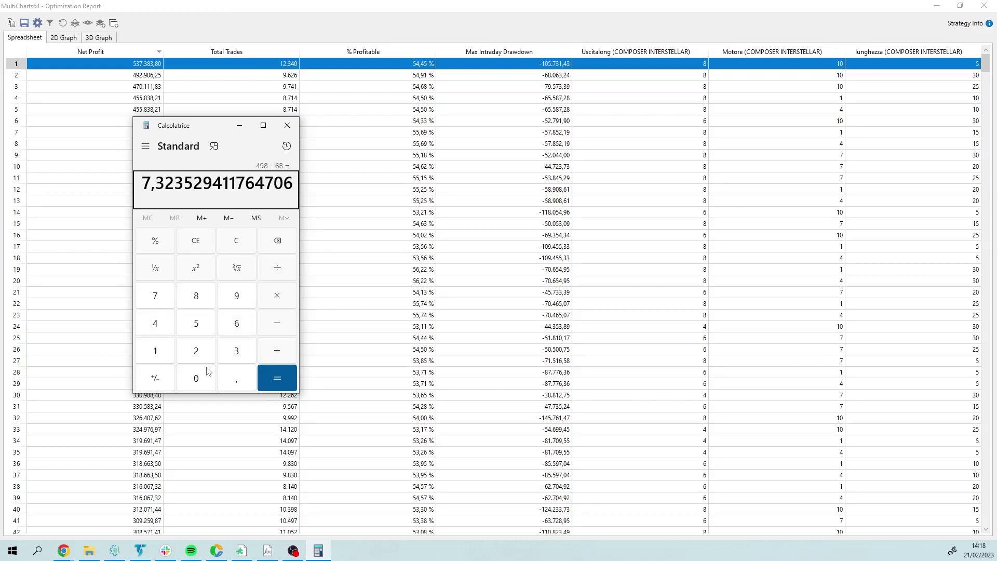
left_click(287, 126)
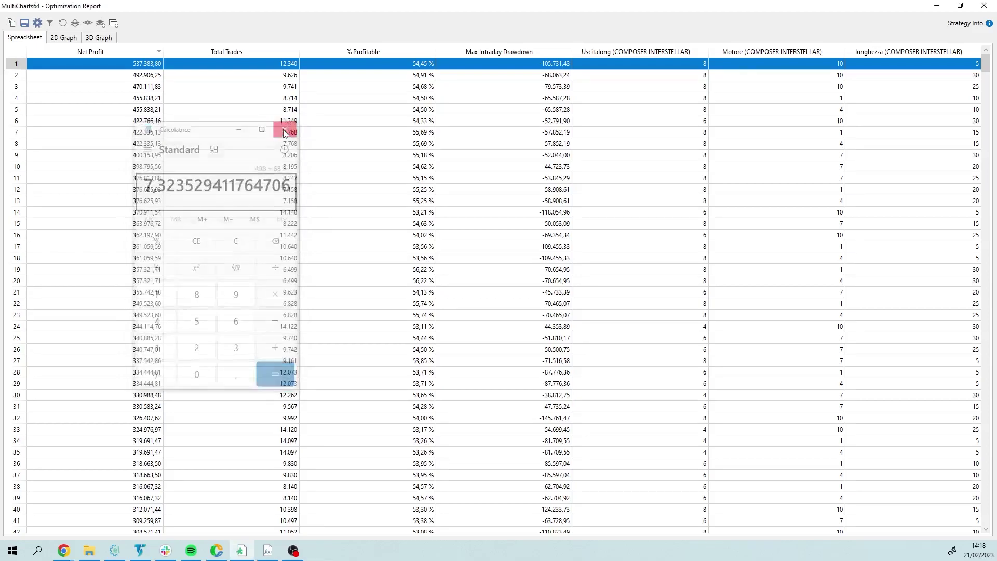
- Apply the report's second-row combination (Uscitalong 8, Motore 10, lunghezza 30) and open the portfolio performance report on the detailed equity curve
double_click(505, 76)
left_click(536, 306)
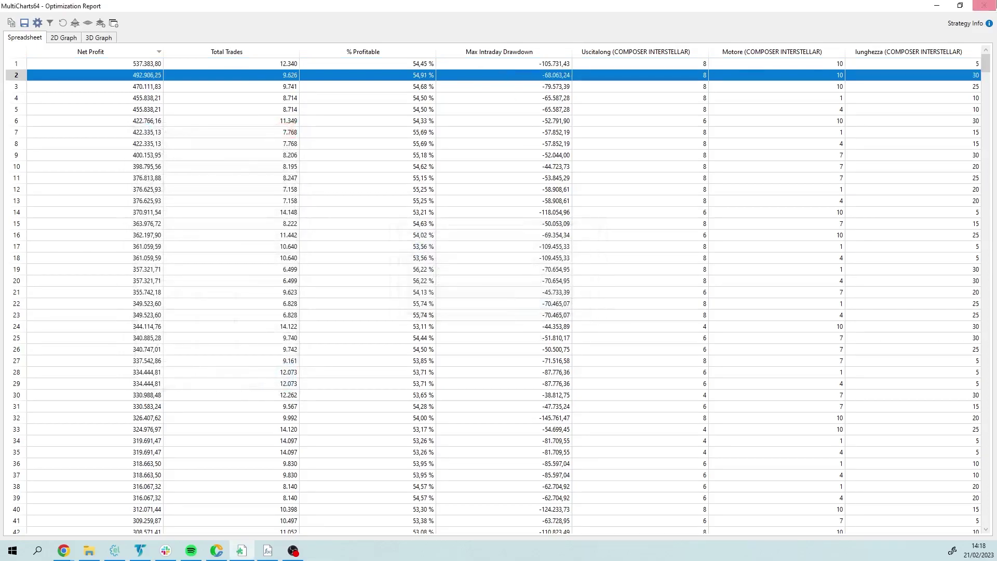
left_click(984, 5)
left_click(33, 18)
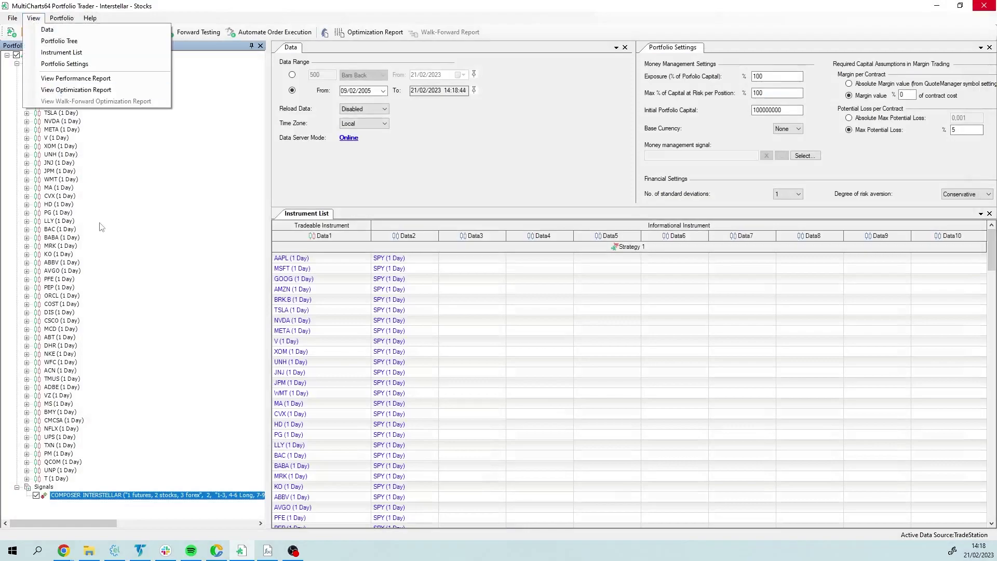
left_click(76, 78)
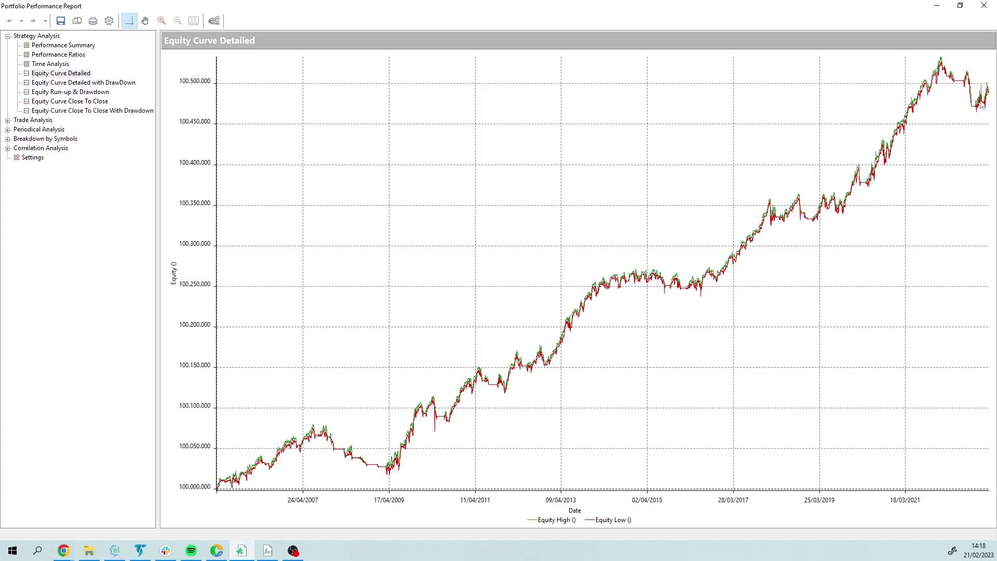
- Review the portfolio's Performance Summary and its Annual Period Analysis
left_click(64, 45)
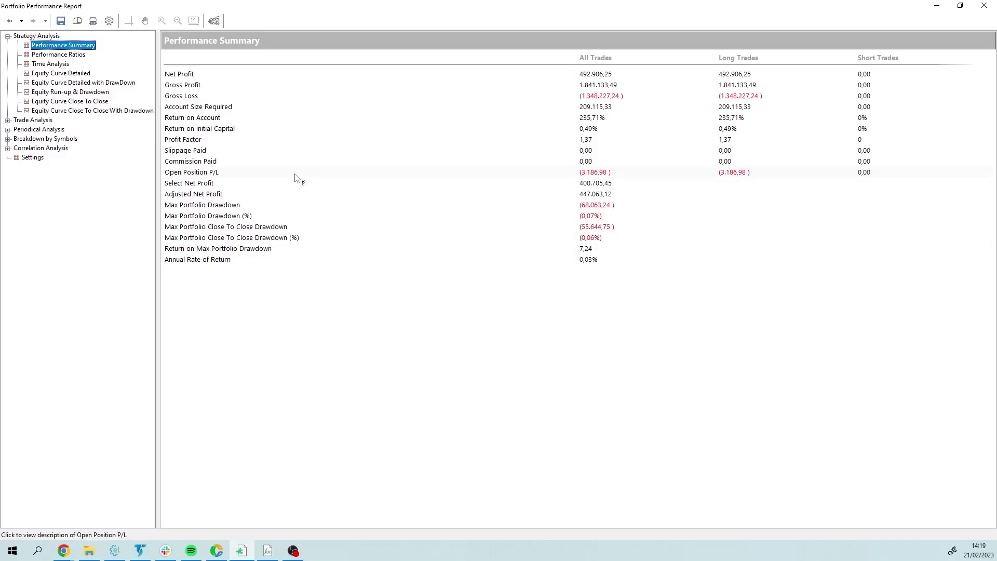
left_click(8, 130)
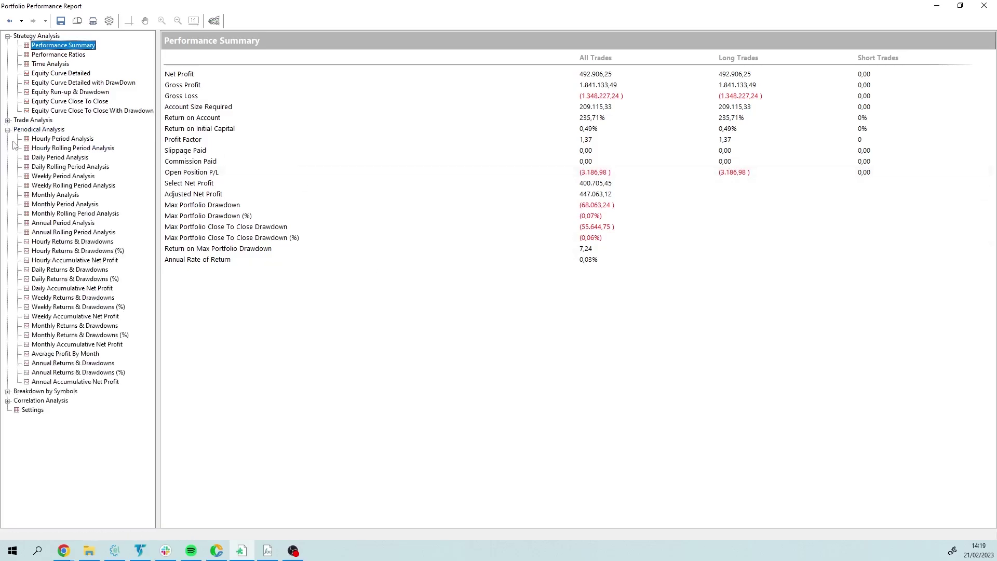
left_click(69, 226)
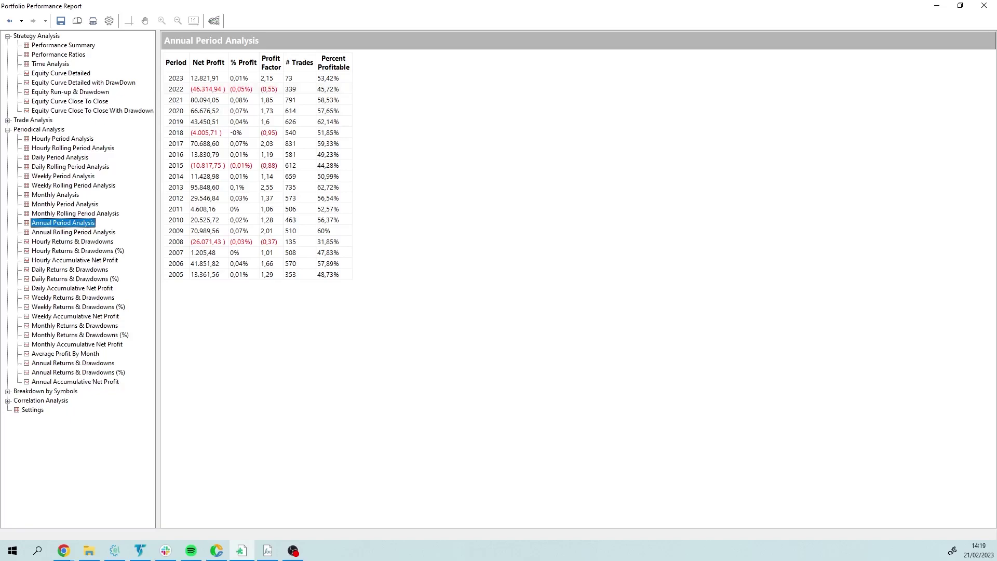
- Open the overview of the breakdown by symbols and inspect BABA's detailed equity curve
left_click(8, 392)
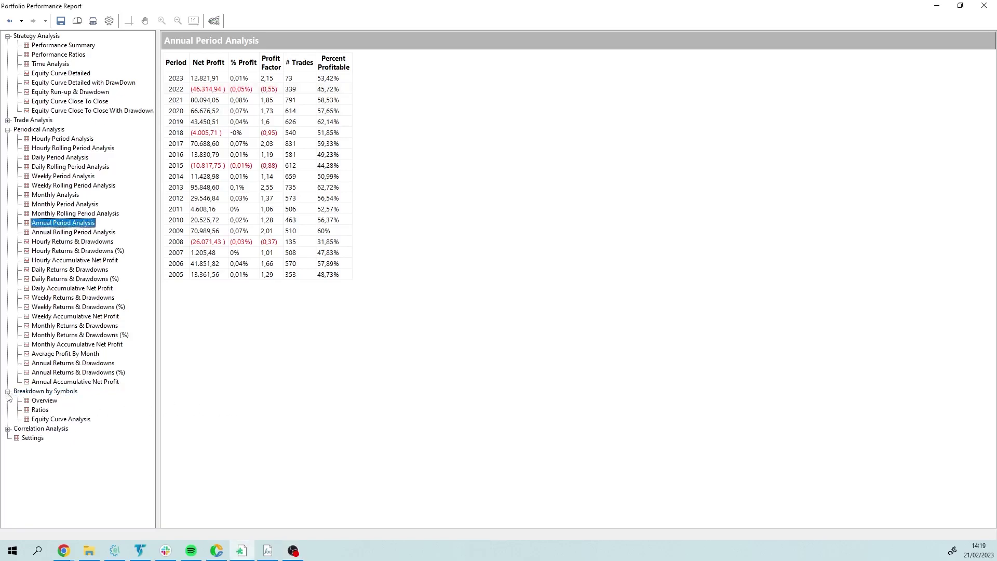
left_click(44, 402)
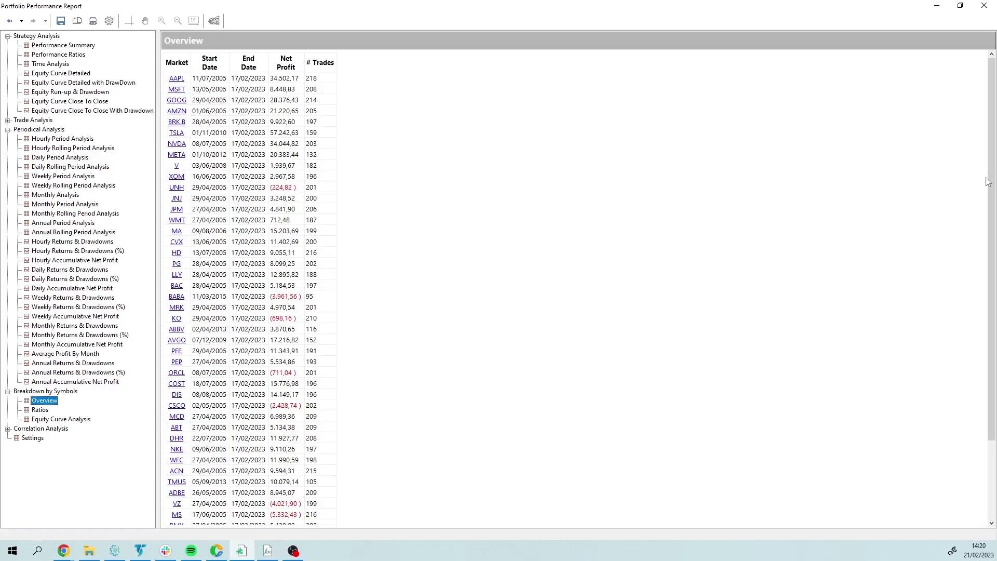
left_click_drag(987, 181, 987, 259)
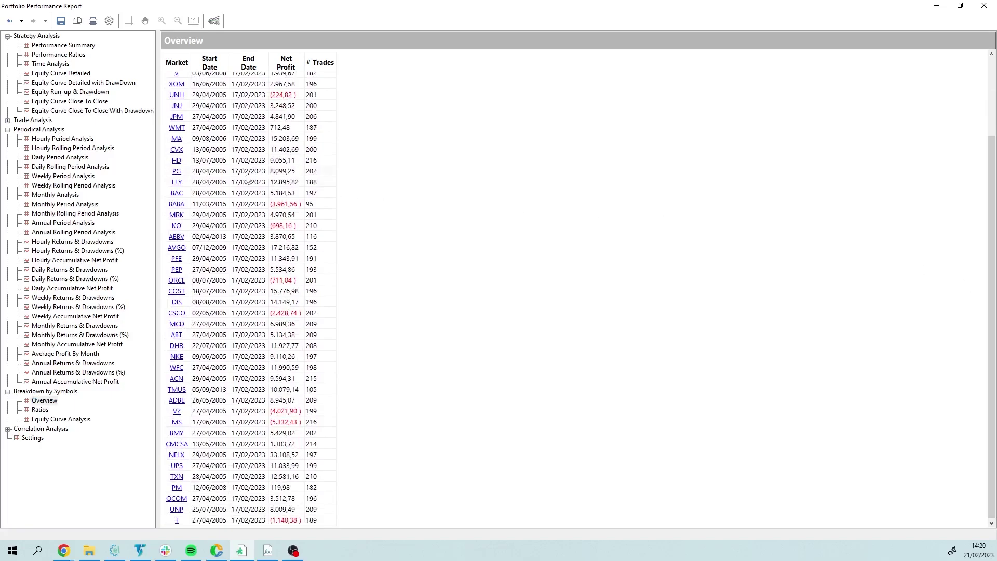
left_click(176, 204)
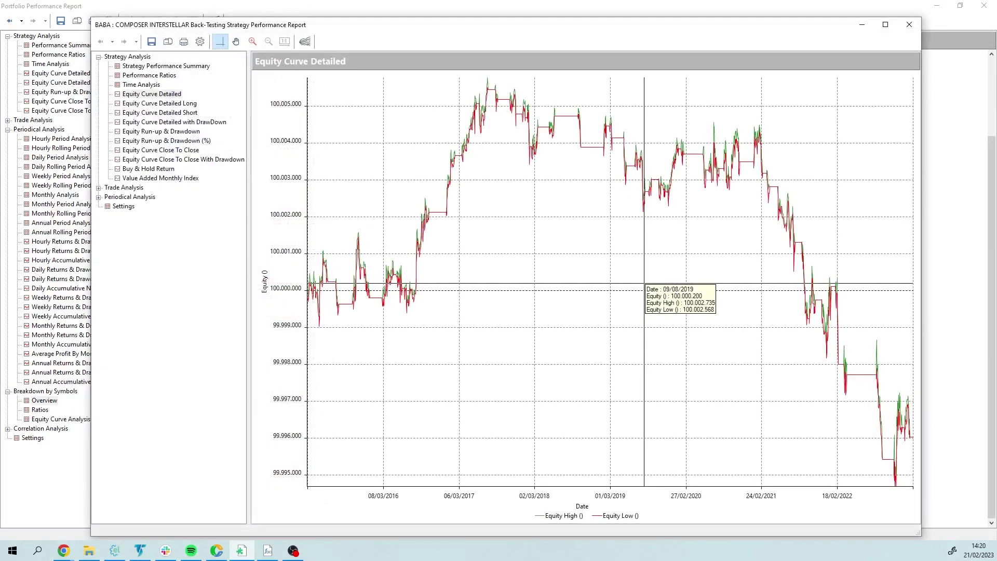
left_click(909, 25)
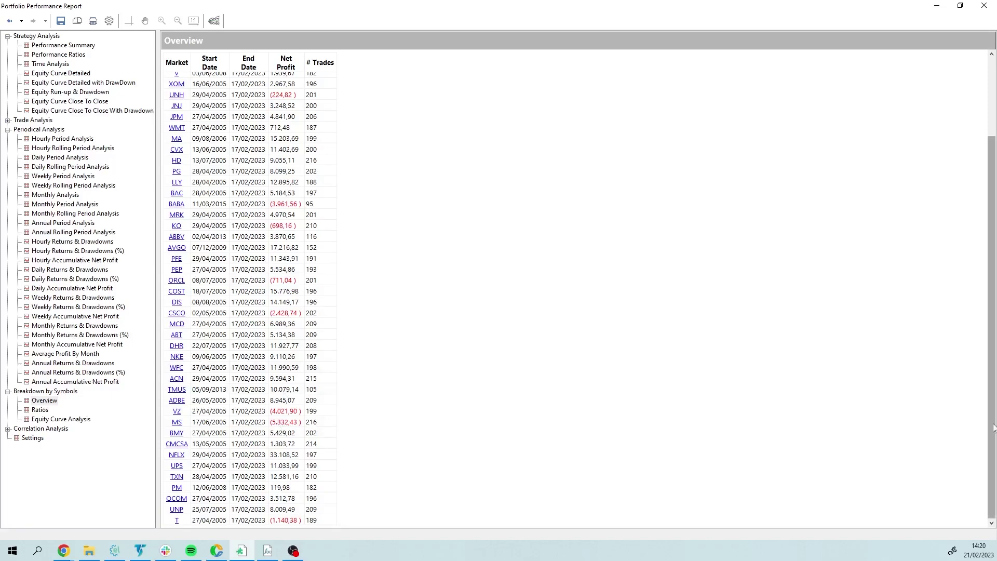
- Inspect the detailed equity curve of MS, then return to the symbol overview
left_click(176, 423)
left_click(901, 31)
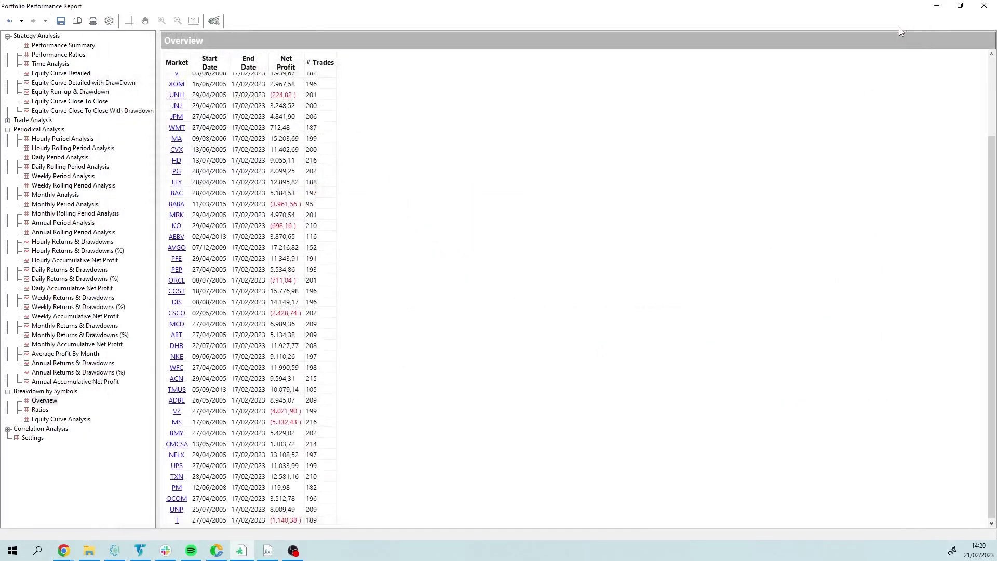
left_click(176, 424)
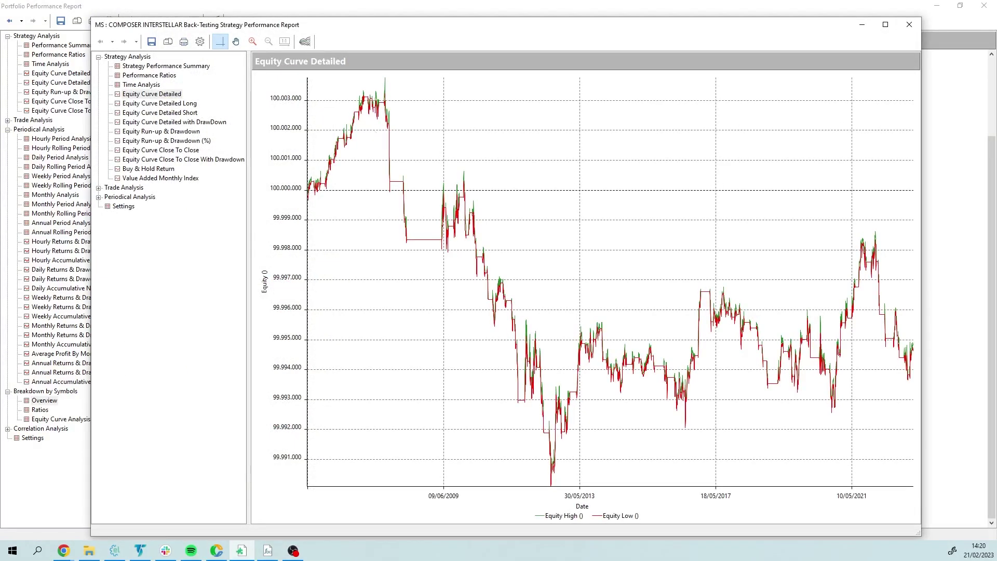
left_click(909, 24)
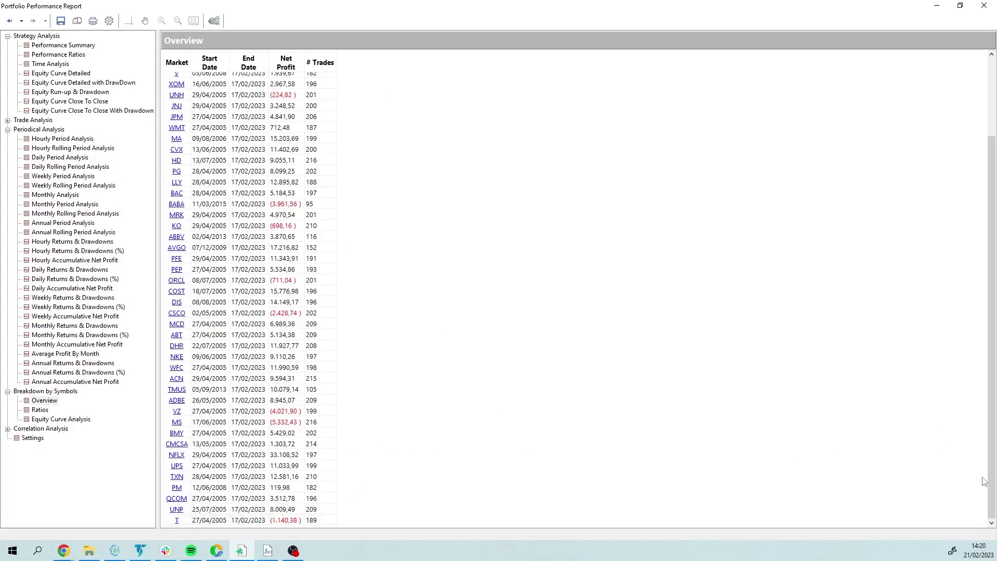
- Inspect the detailed equity curves of AAPL, MSFT, GOOG and AMZN one after another
left_click_drag(990, 482, 995, 276)
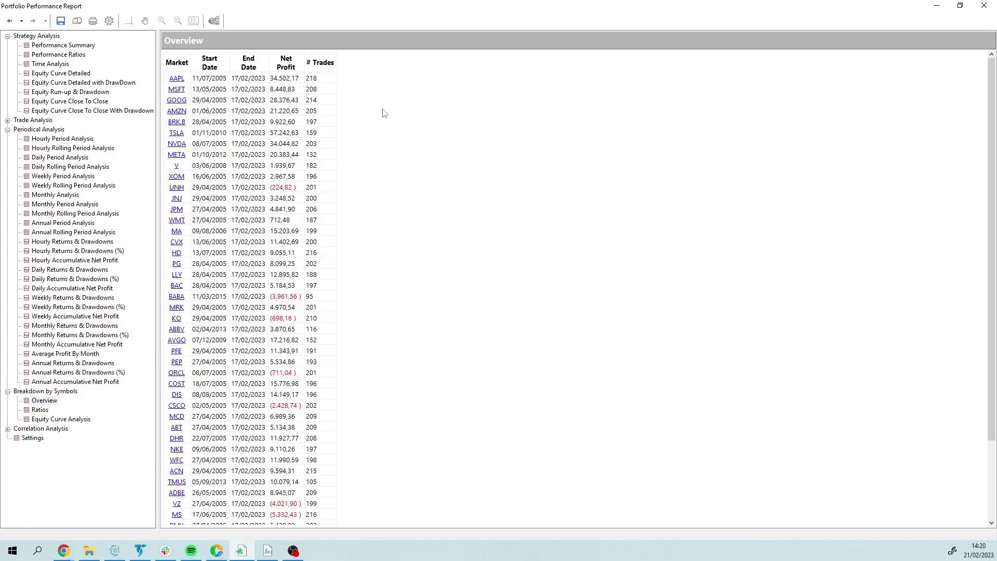
left_click(174, 78)
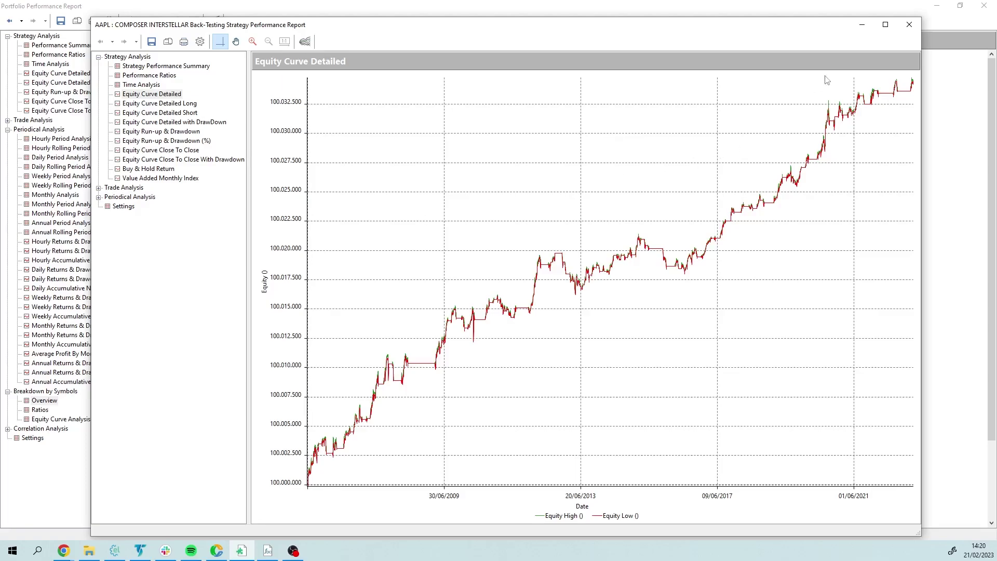
left_click(908, 26)
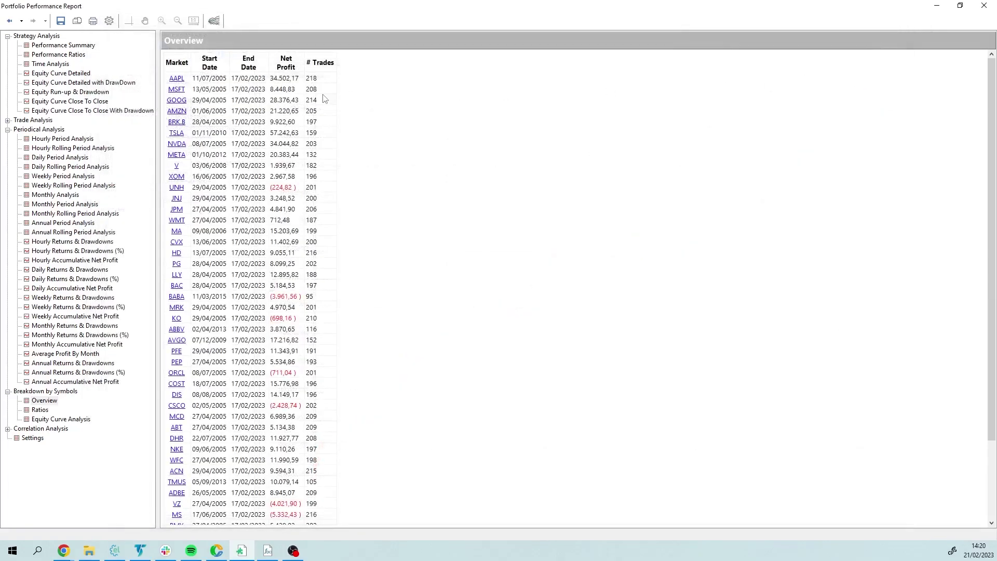
left_click(175, 88)
left_click(908, 25)
left_click(176, 100)
left_click(908, 26)
left_click(180, 110)
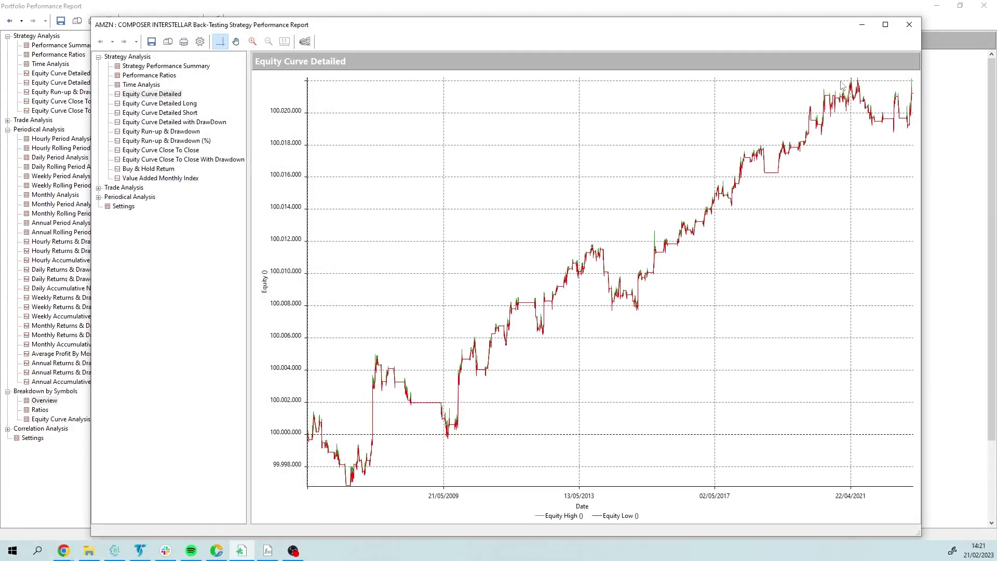
left_click(909, 27)
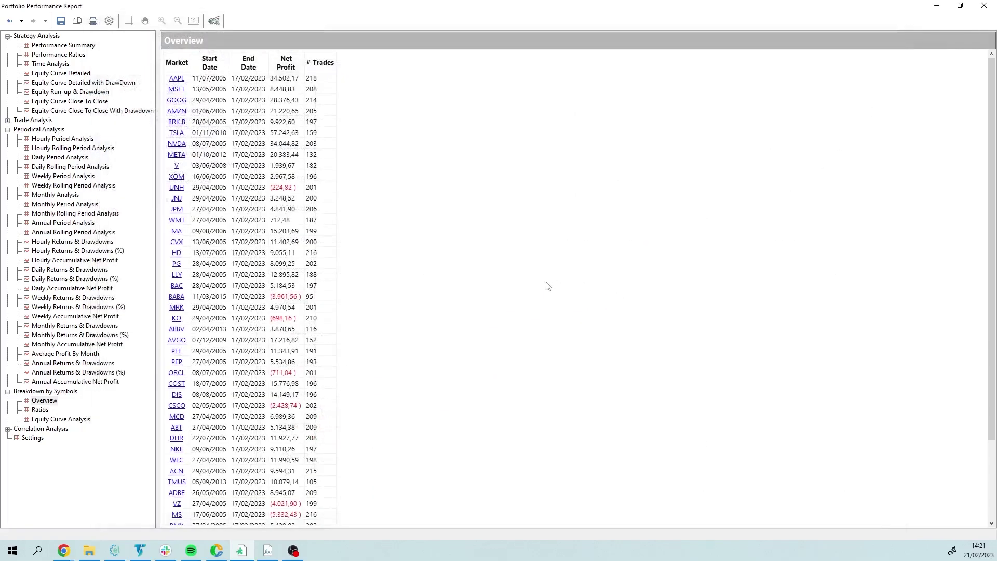
- Inspect the detailed equity curves of TSLA, NVDA and META, reading TSLA's curve around January 2022
left_click(176, 134)
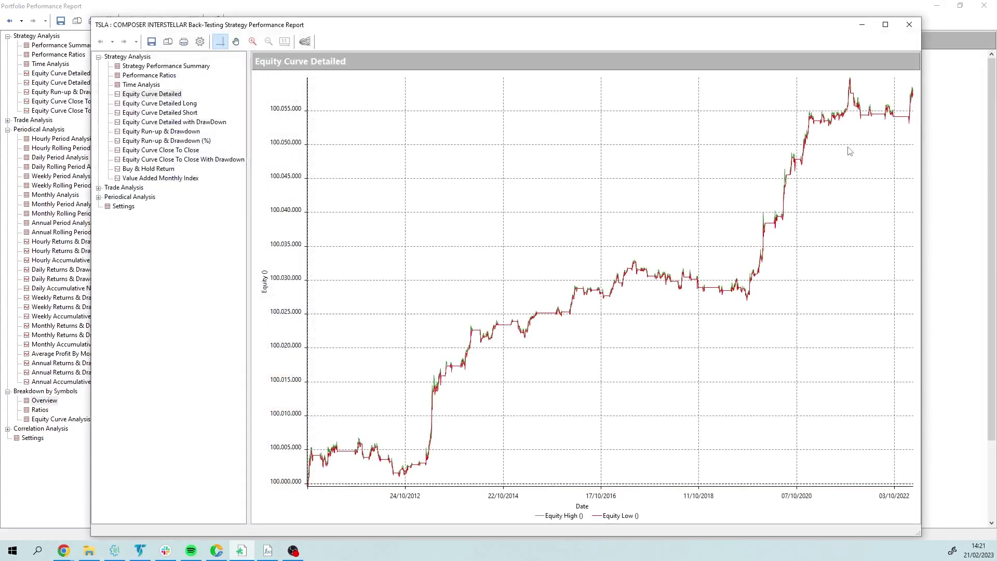
mouse_move(857, 119)
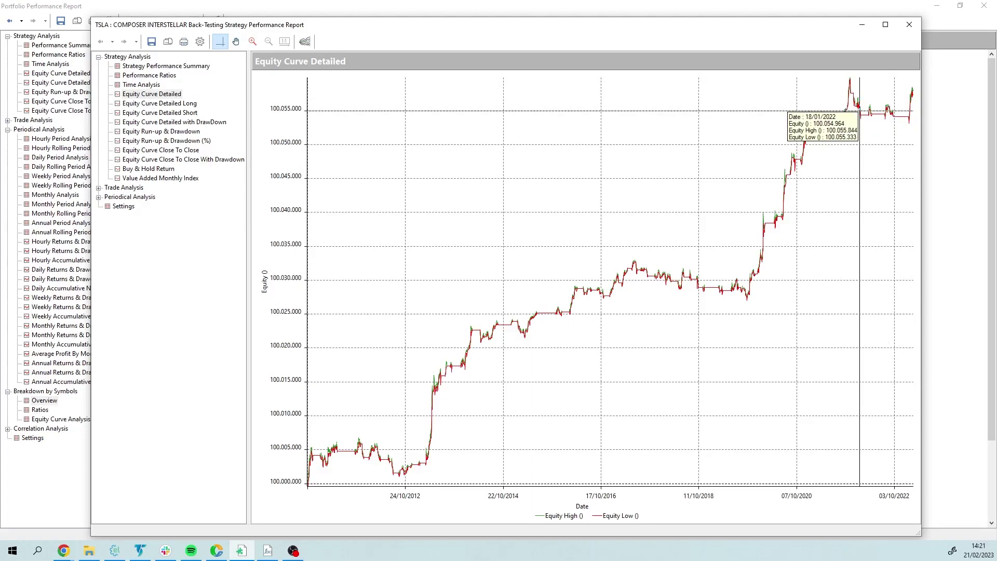
left_click(909, 25)
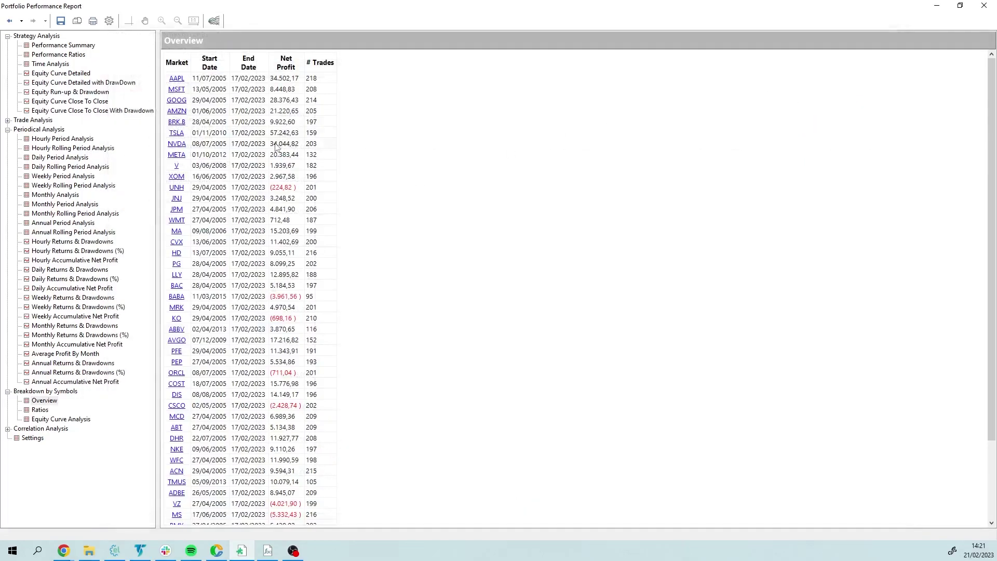
left_click(176, 144)
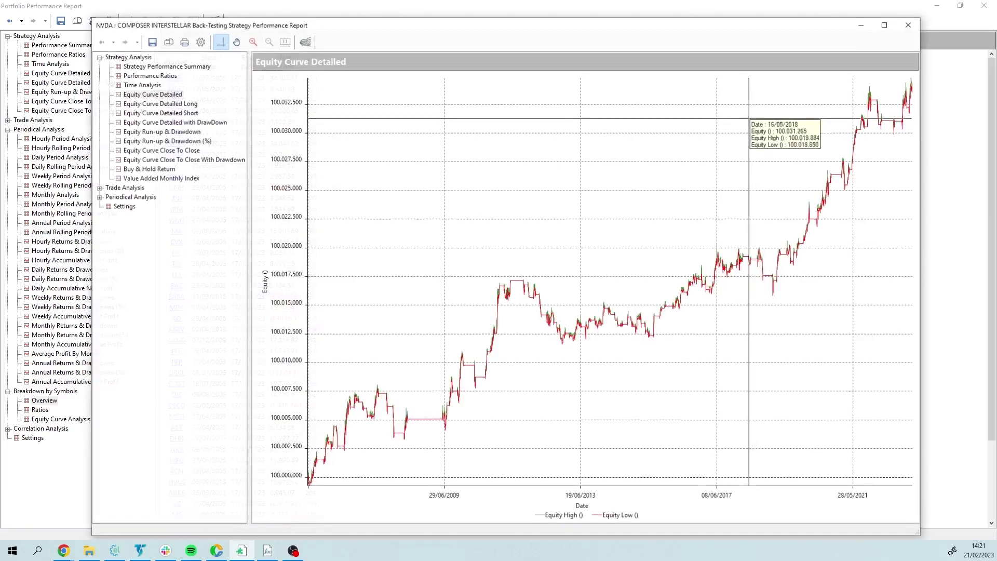
left_click(909, 24)
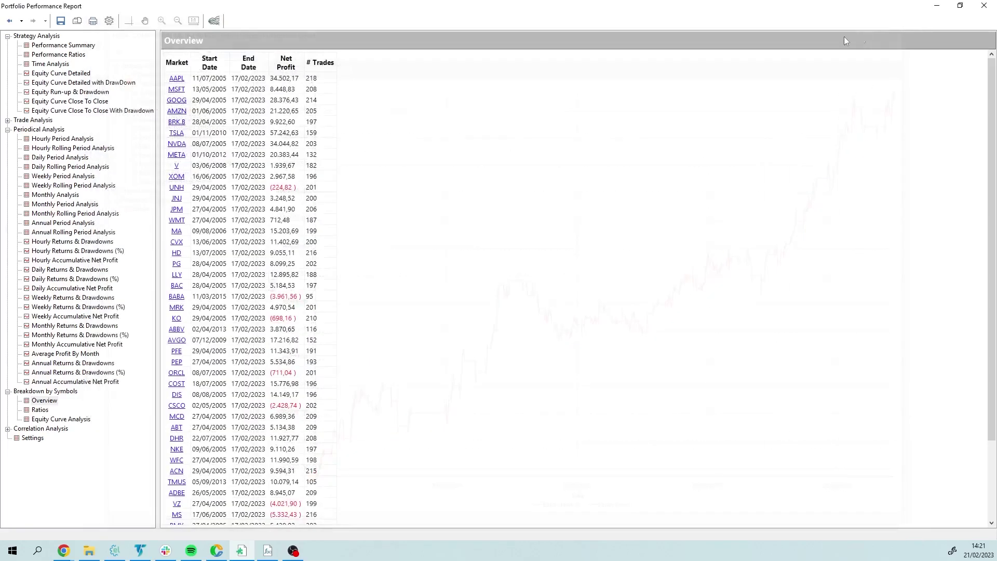
left_click(177, 154)
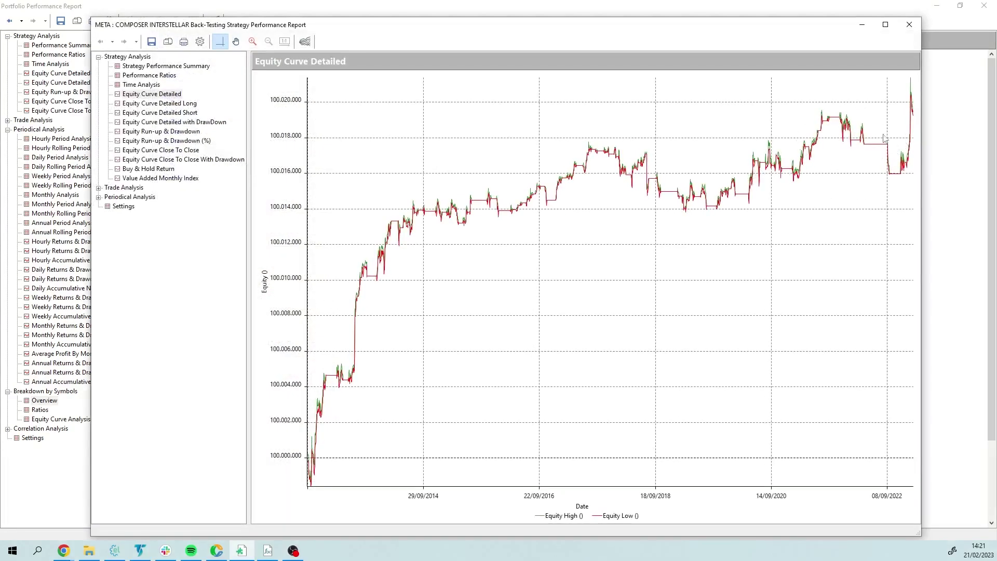
left_click(910, 25)
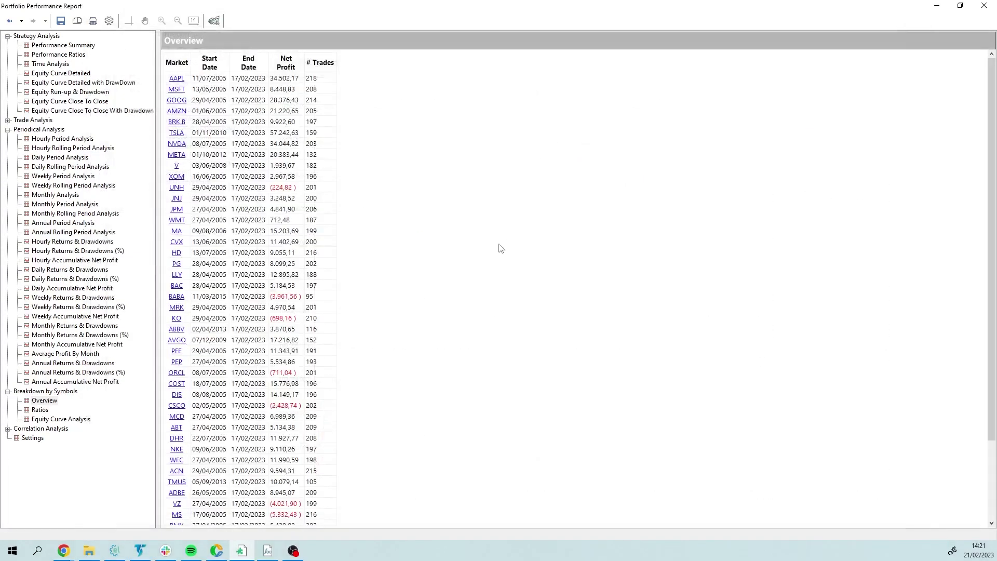
- Inspect the detailed equity curve of AVGO and close its report
scroll(315, 264, "down", 3)
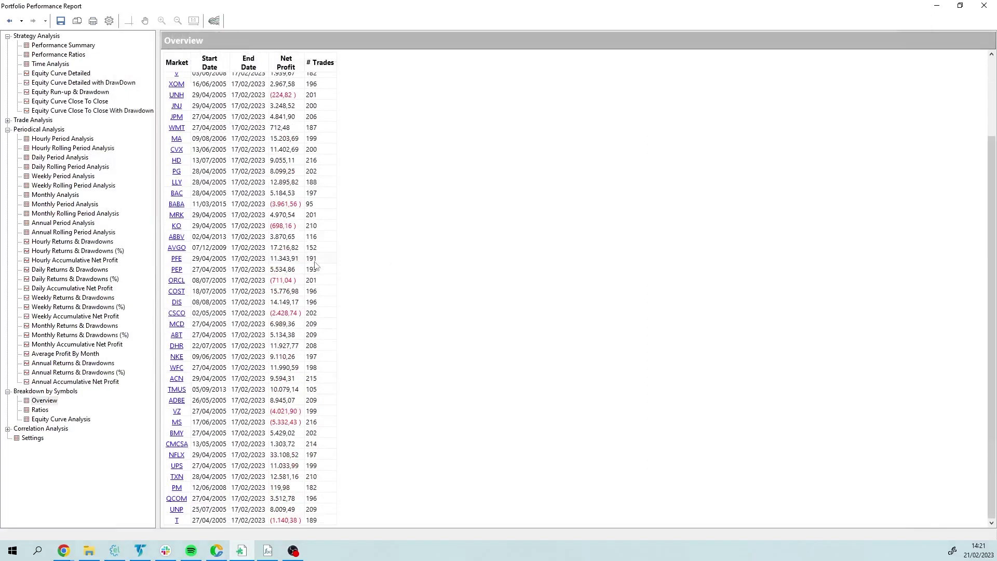
left_click(178, 249)
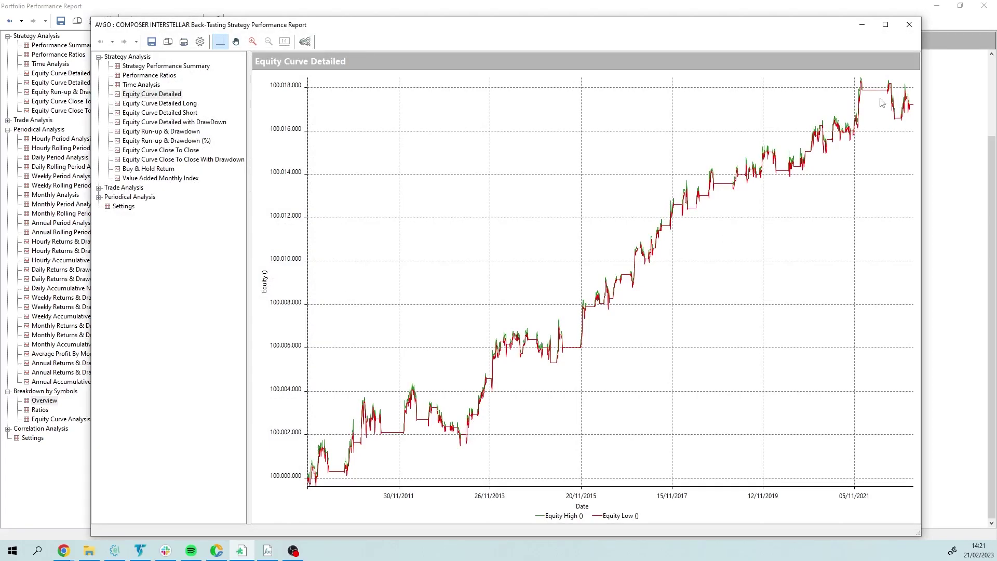
left_click(909, 24)
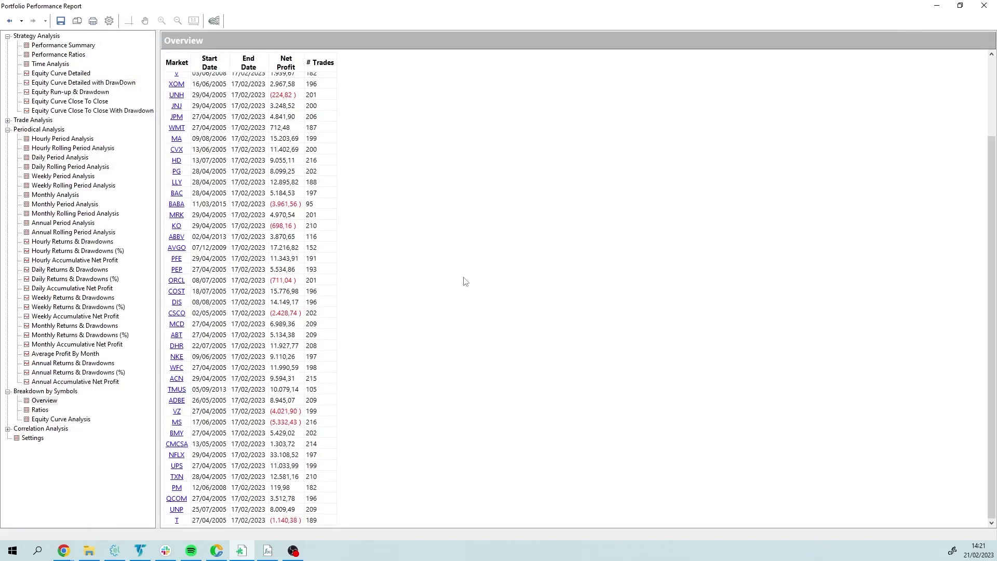
- Inspect the detailed equity curves of V and BRK.B from the symbol overview
scroll(466, 281, "up", 3)
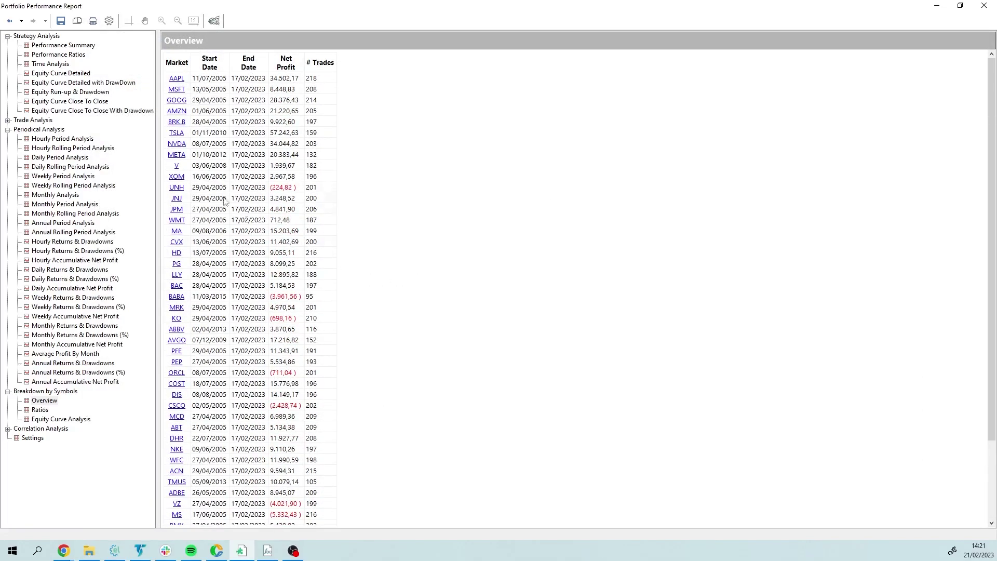
left_click(176, 165)
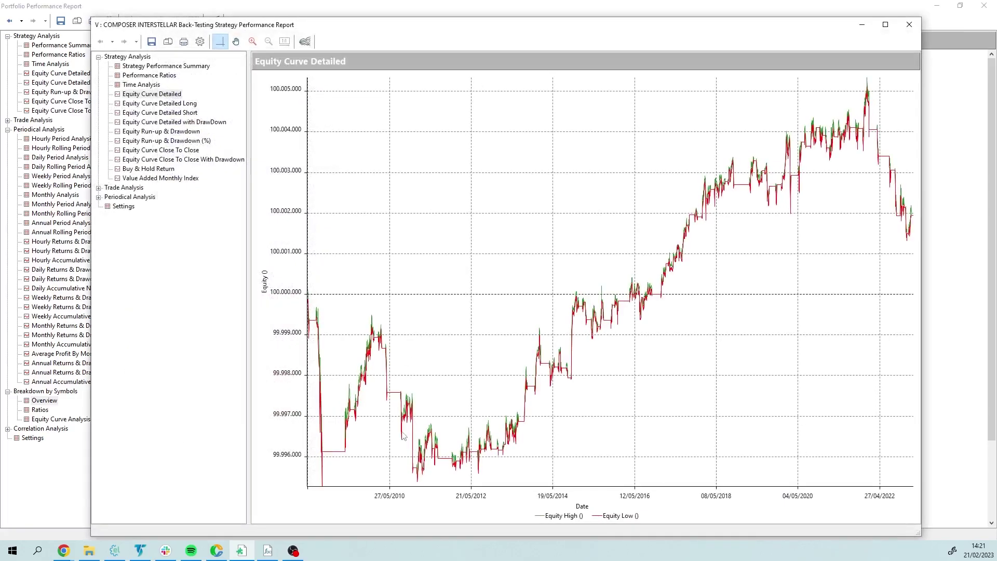
left_click(909, 24)
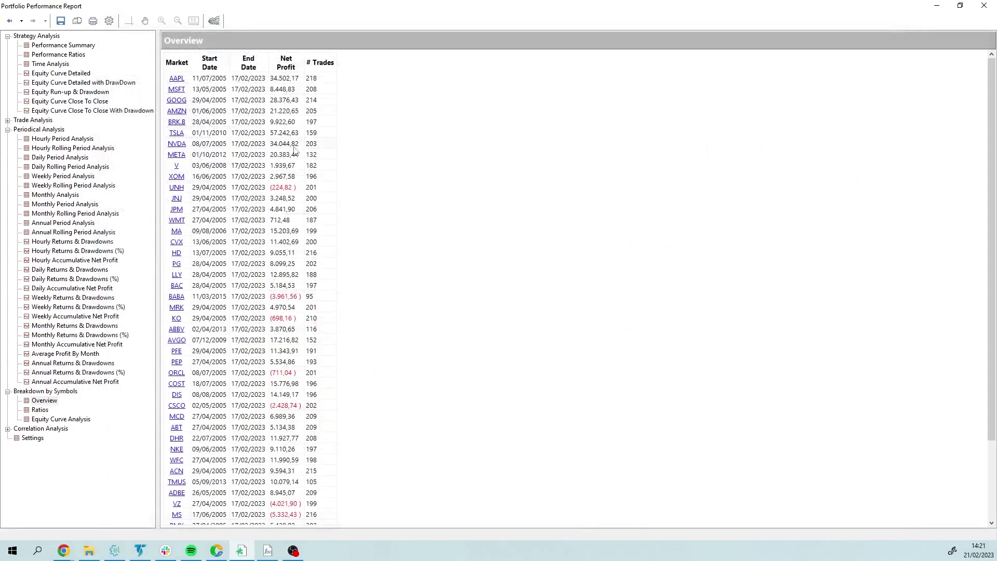
left_click(177, 122)
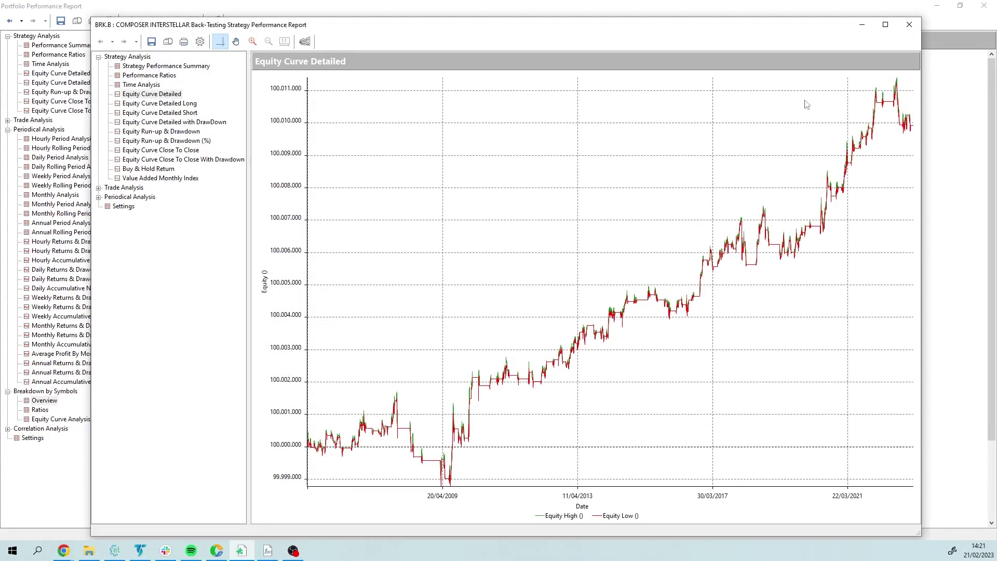
left_click(909, 24)
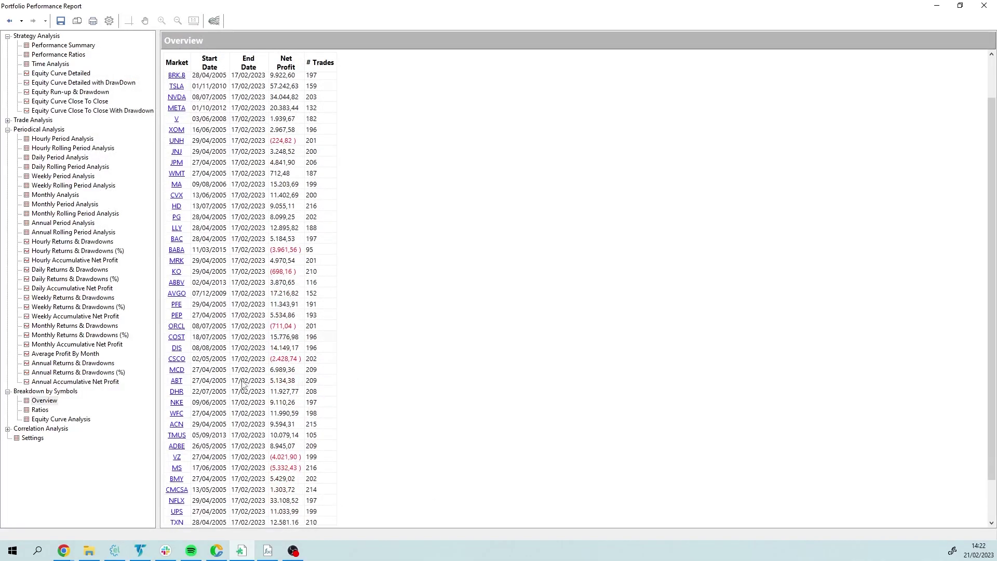
- Inspect the detailed equity curves of DIS, ABBV, MA and WMT one after another
left_click(177, 395)
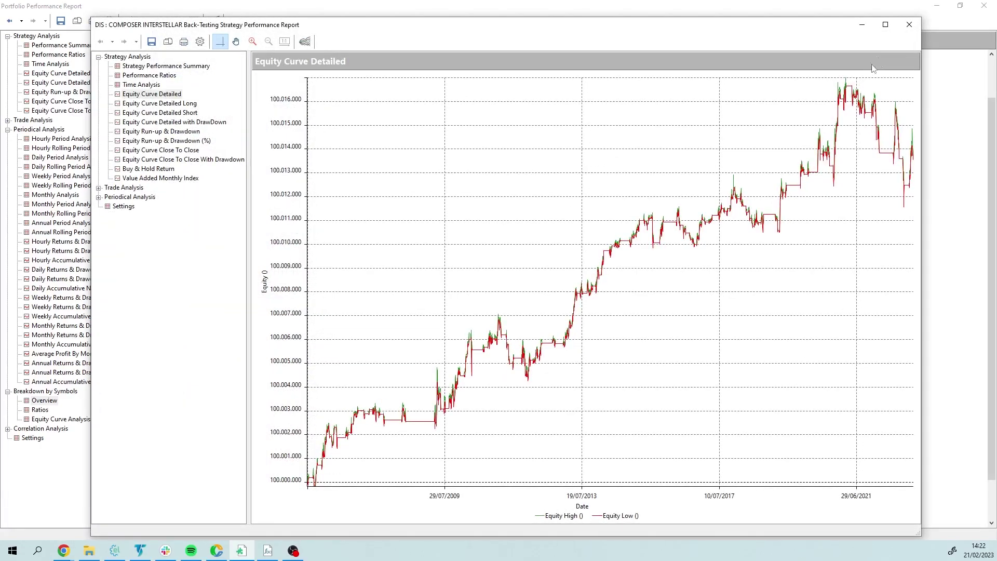
left_click(909, 25)
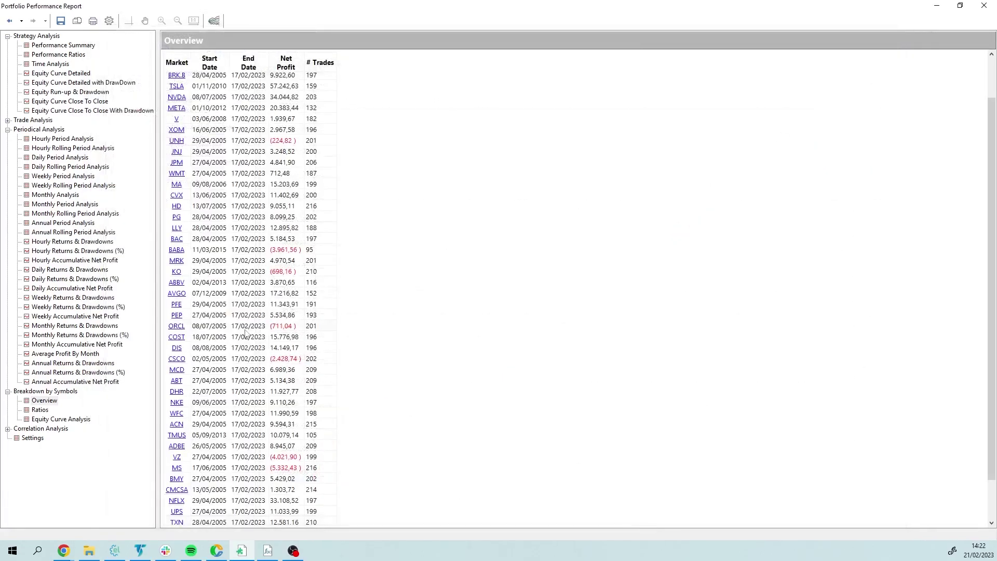
left_click(176, 282)
left_click(910, 23)
left_click(176, 184)
left_click(910, 25)
left_click(175, 174)
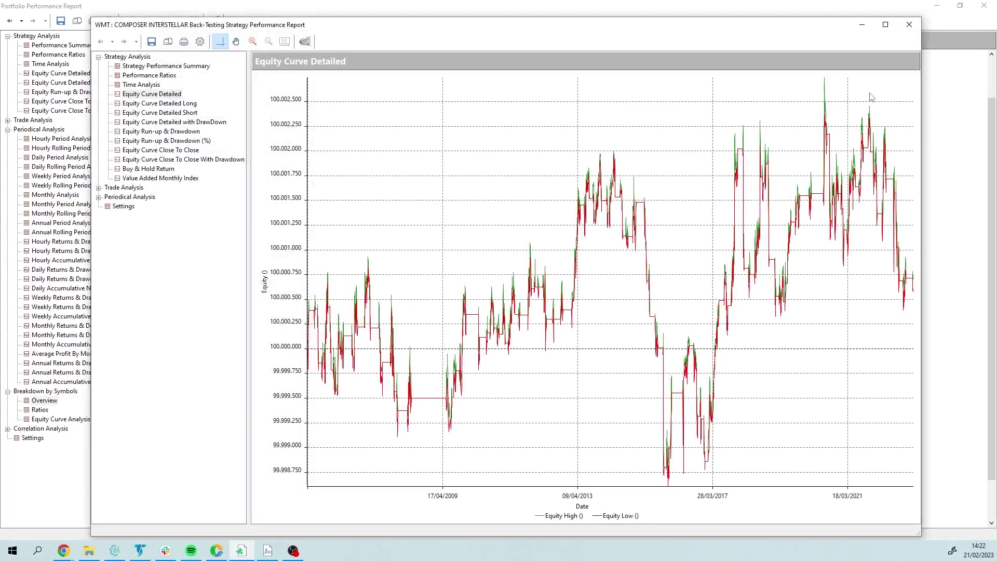
left_click(910, 24)
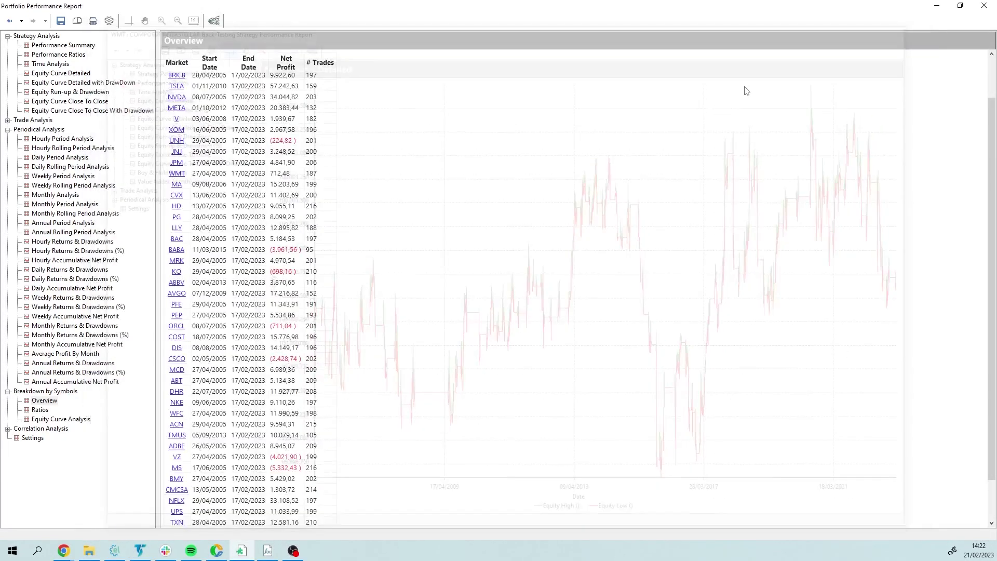
- Inspect the detailed equity curves of JPM and NFLX from the symbol overview
left_click(176, 162)
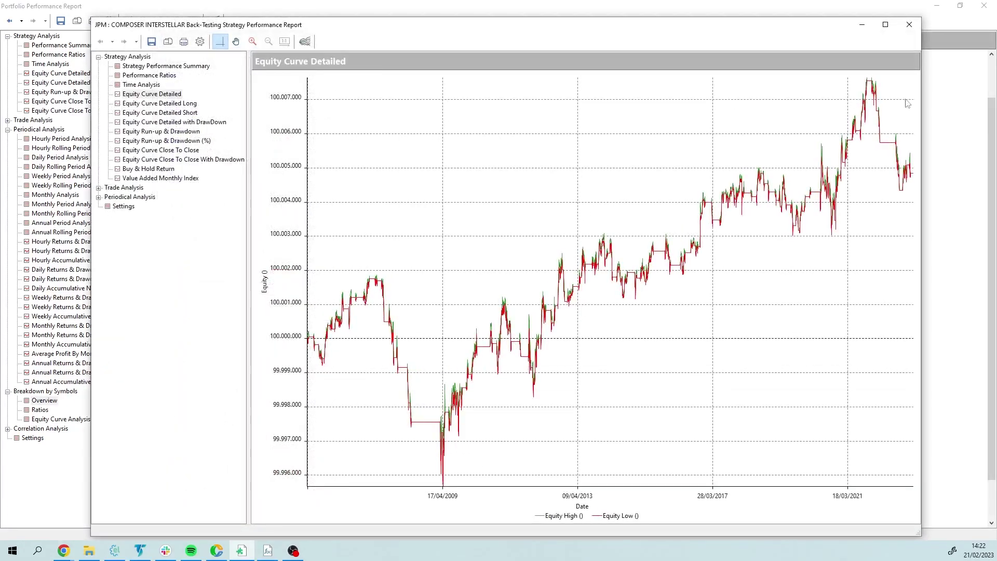
left_click(909, 24)
scroll(329, 394, "down", 2)
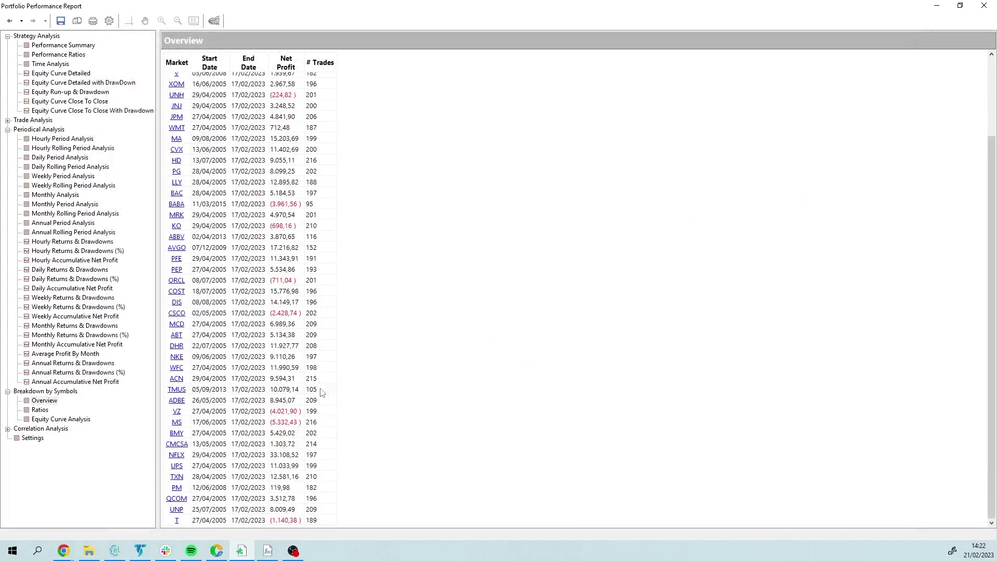
left_click(177, 455)
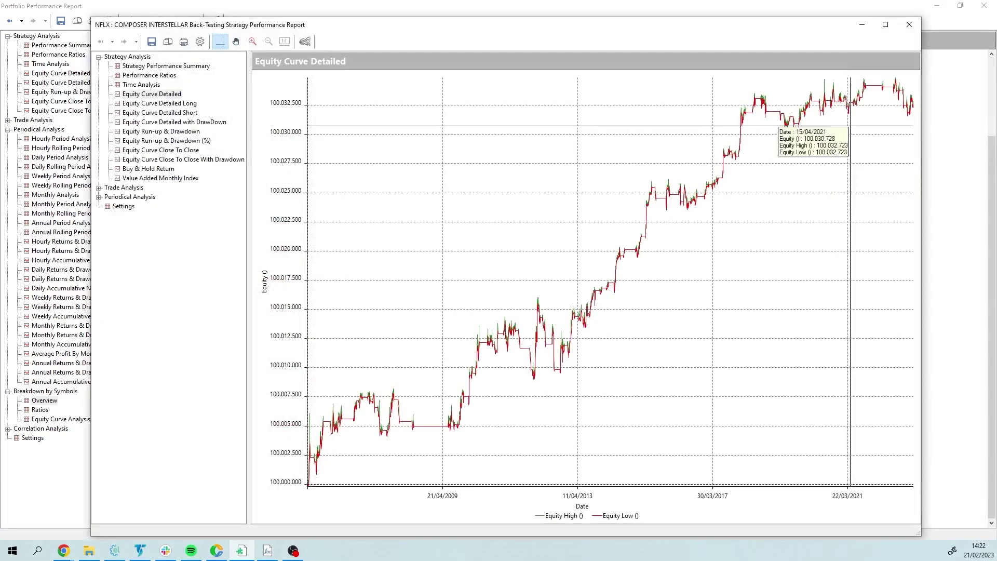
left_click(909, 24)
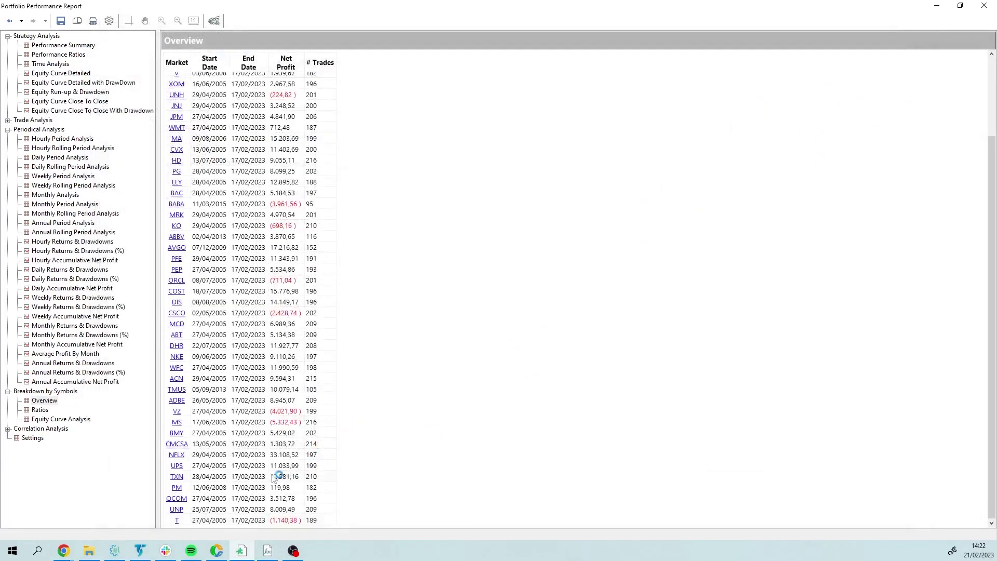
- Examine the detailed equity curve of TXN, reopening its report for a second look
left_click(176, 476)
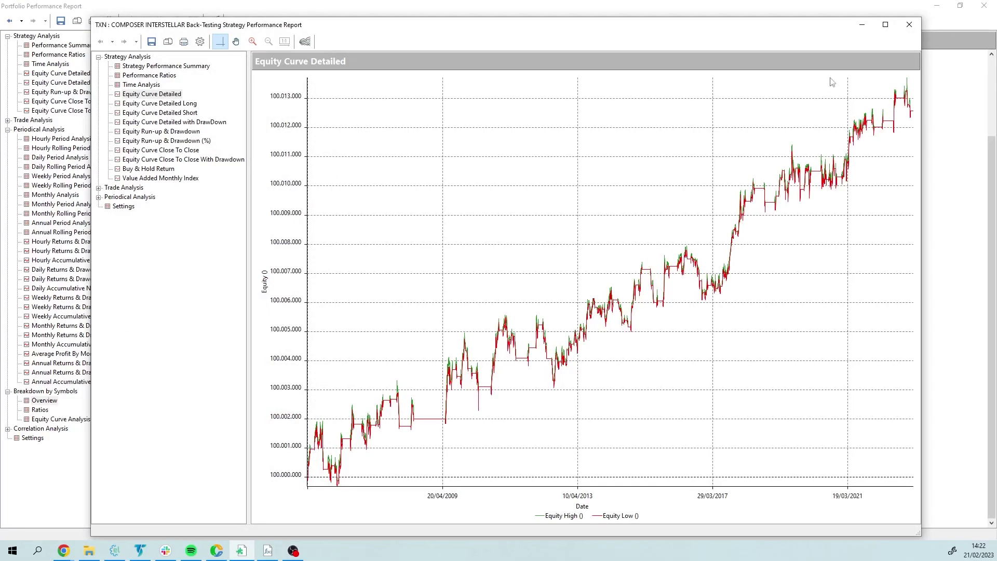
left_click(905, 25)
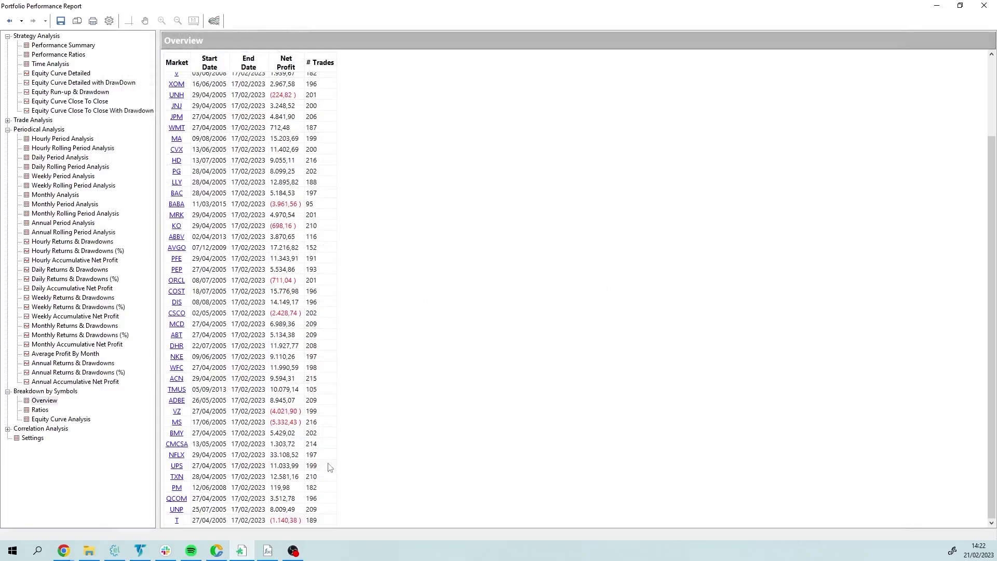
left_click(177, 477)
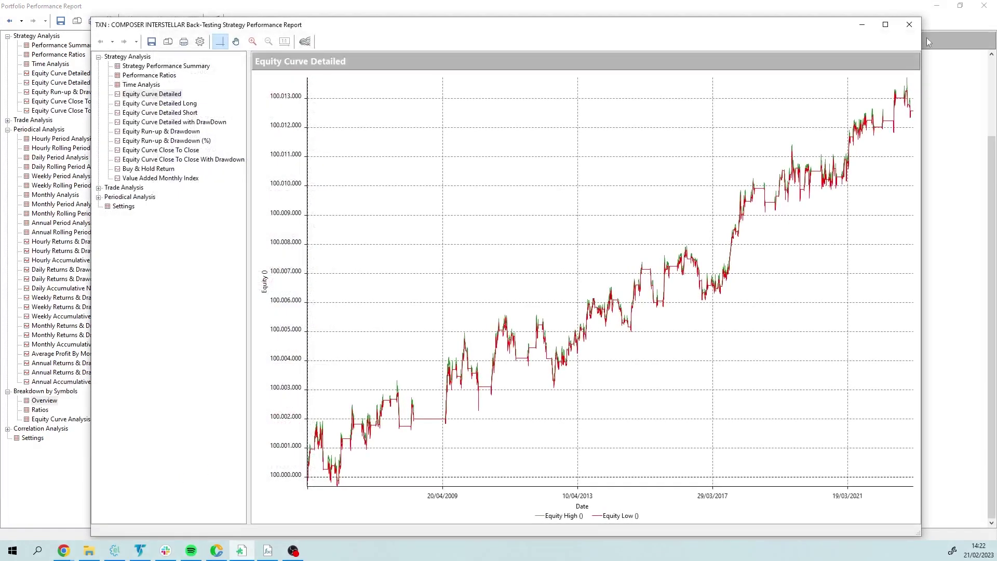
left_click(910, 25)
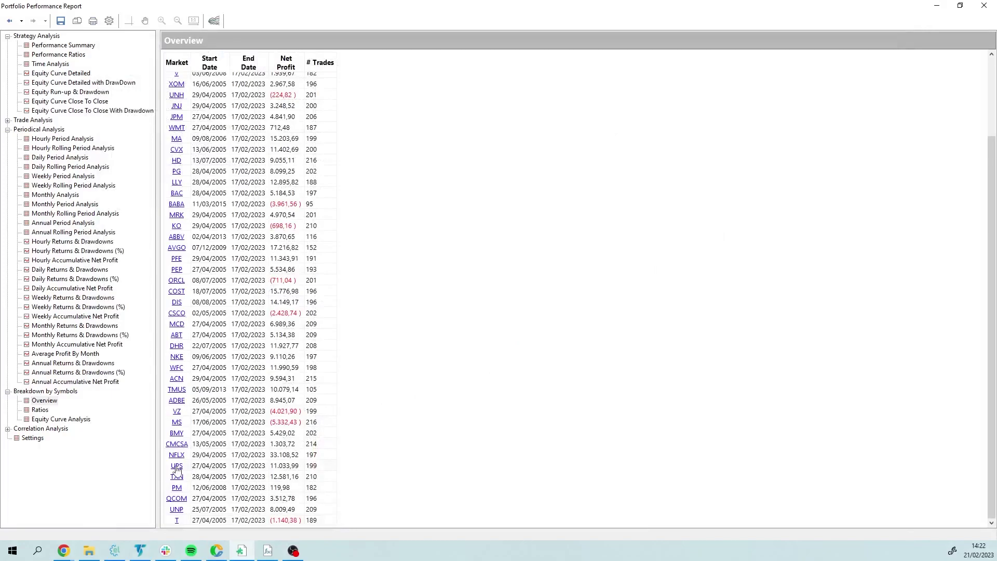
- Inspect the detailed equity curves of UPS and UNP
left_click(177, 466)
left_click(909, 25)
left_click(177, 509)
left_click(915, 29)
- Inspect the detailed equity curves of ACN, NKE and DHR one after another
left_click(178, 382)
left_click(915, 33)
left_click(178, 359)
left_click(917, 26)
left_click(177, 348)
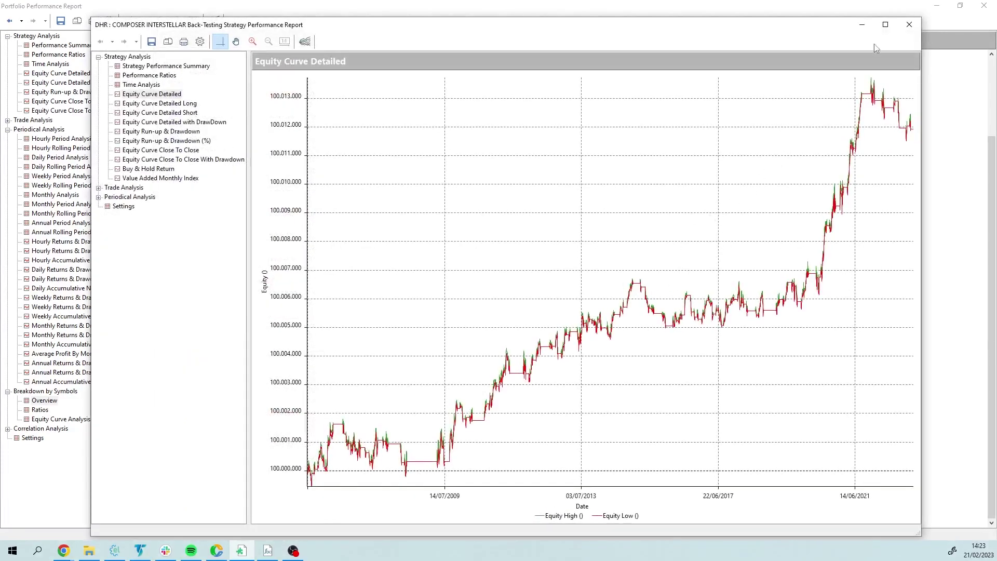
left_click(915, 25)
- Review the whole portfolio's detailed equity curve once more and close the performance report
scroll(443, 366, "up", 1)
scroll(443, 366, "up", 3)
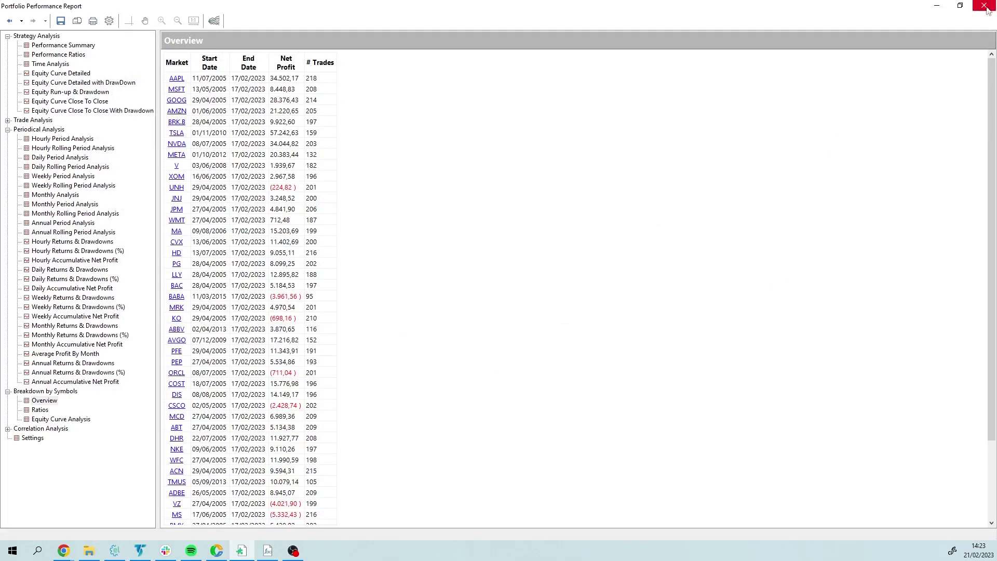
left_click(61, 73)
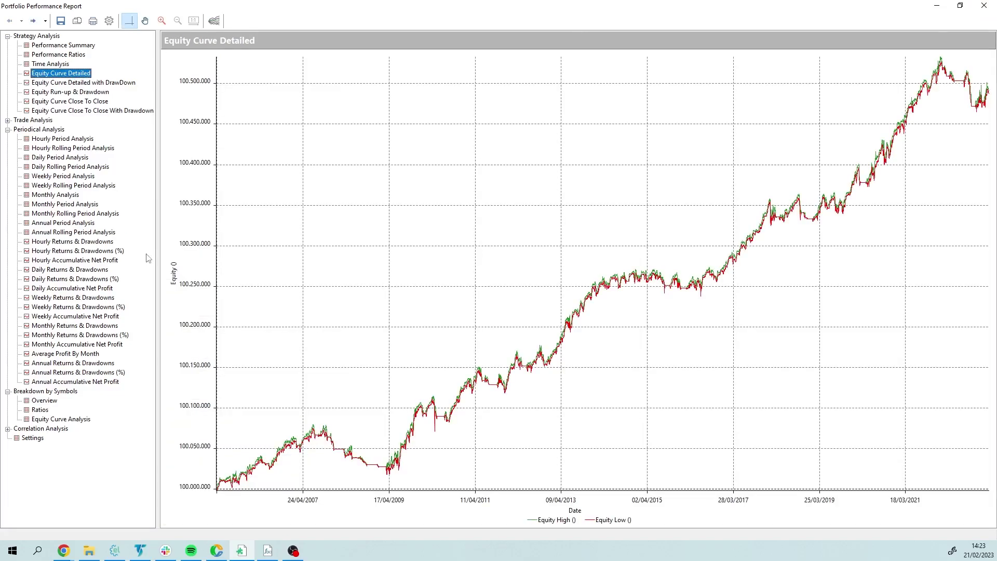
left_click(984, 6)
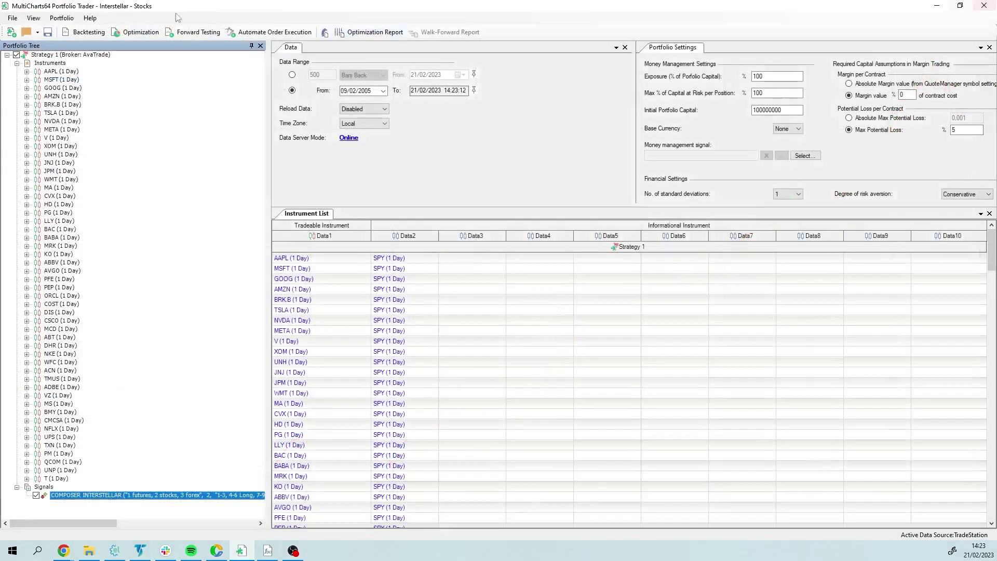
- From the optimization report, apply the fourth-ranked input combination to the strategy: Motore 1, lunghezza 10, Uscitalong 8
left_click(33, 19)
left_click(86, 92)
left_click(102, 55)
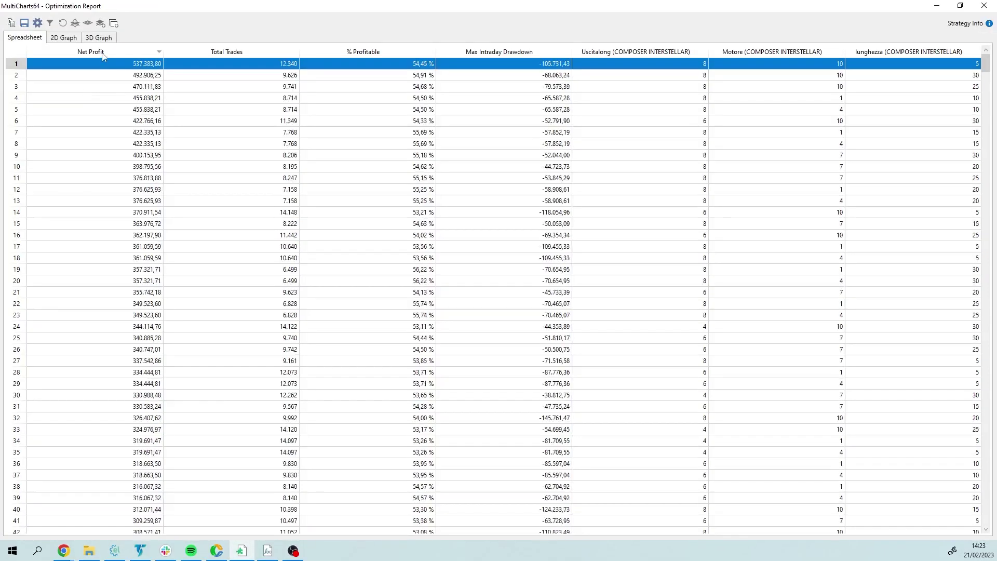
left_click(420, 86)
left_click(424, 76)
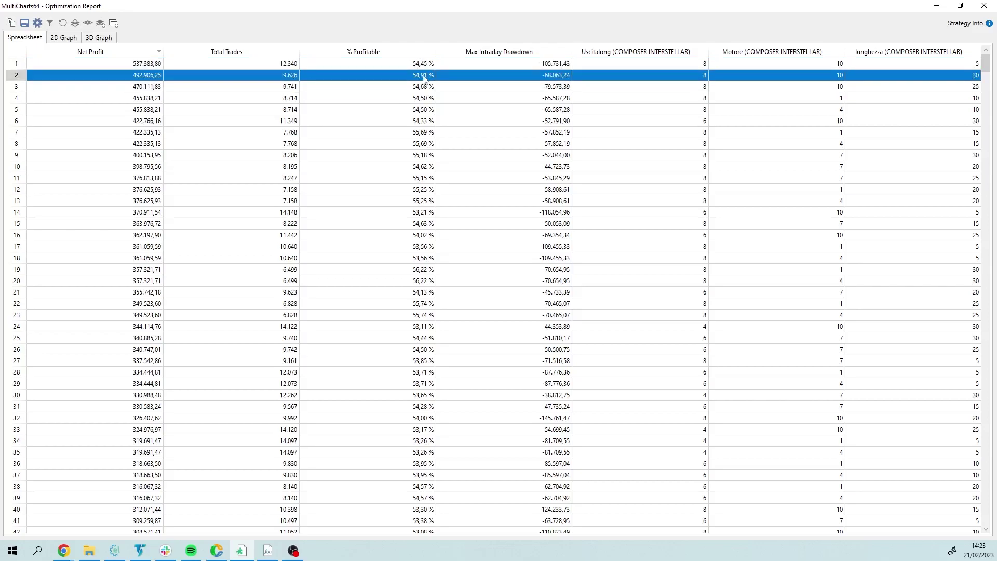
double_click(432, 99)
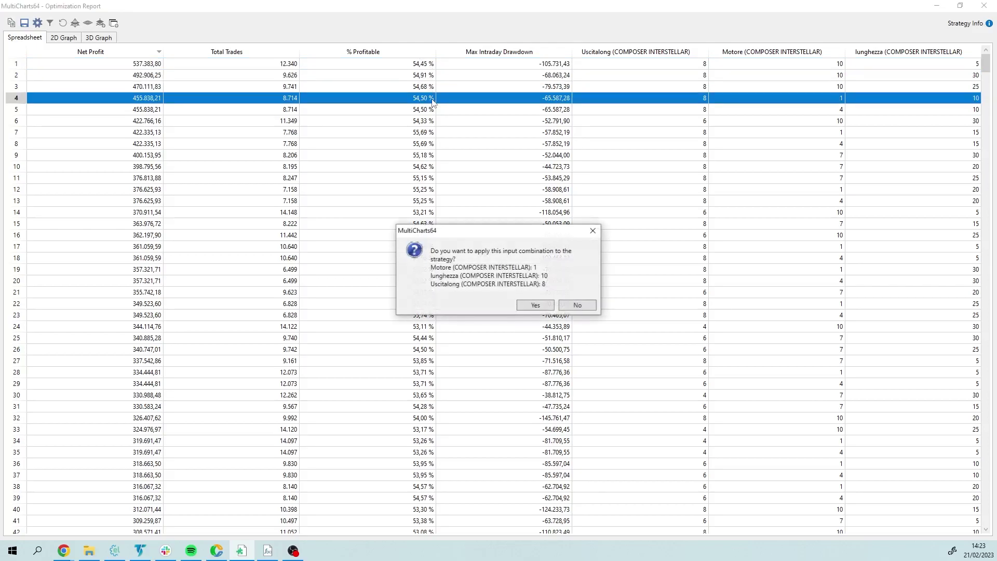
left_click(542, 307)
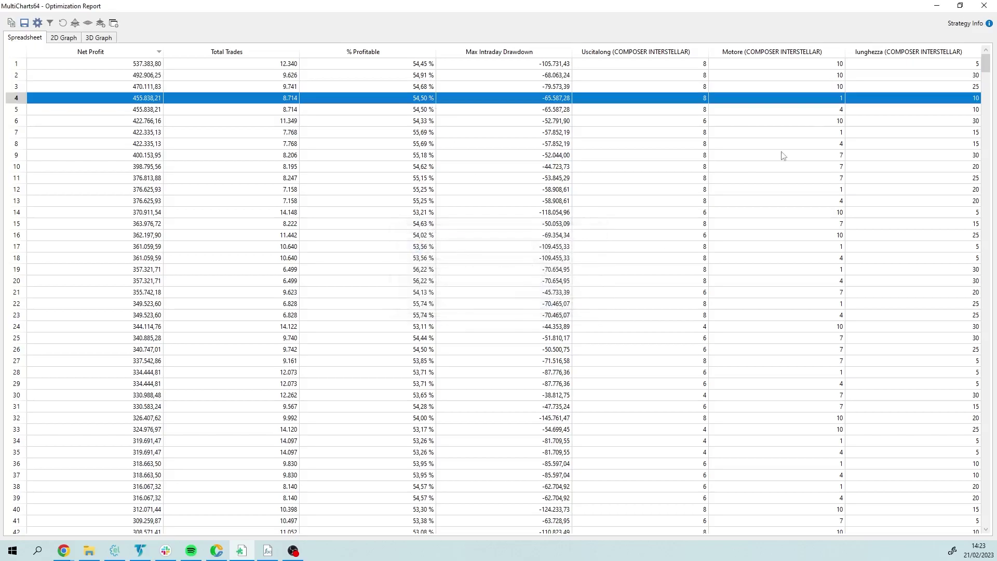
left_click(984, 5)
- Backtest the portfolio with the applied inputs and open its performance report
left_click(33, 18)
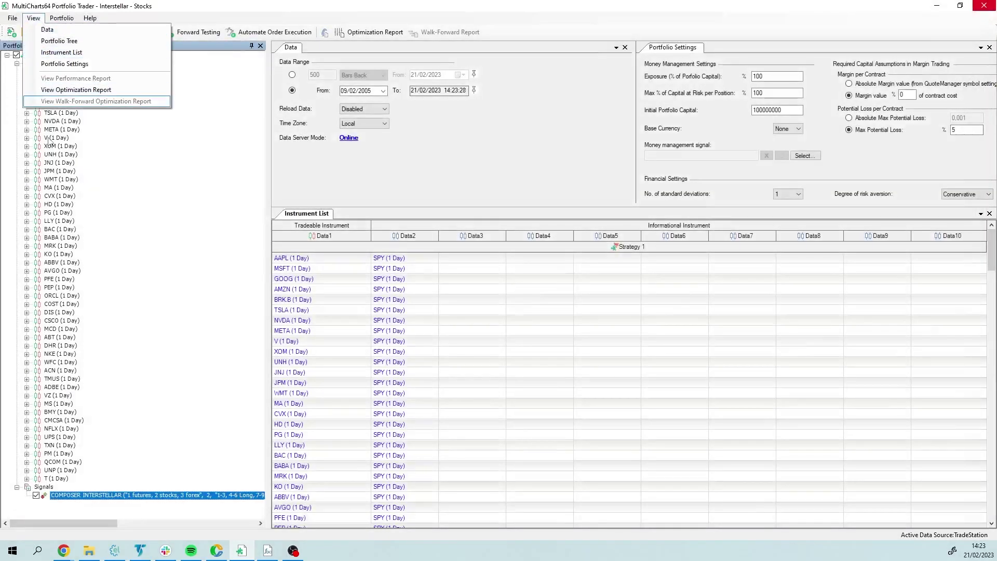
left_click(81, 64)
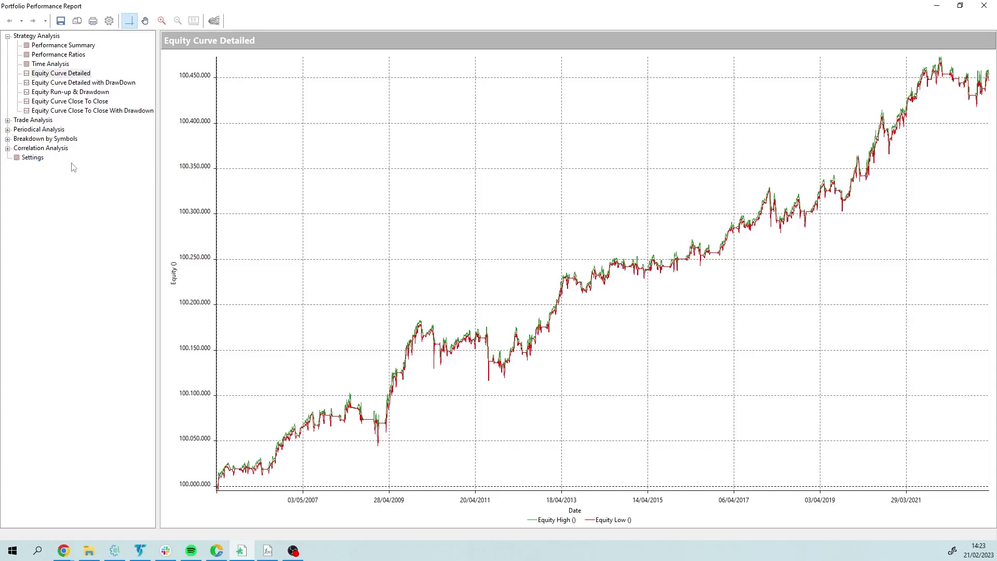
- Review the annual period analysis of the portfolio and examine its detailed equity curve around 2010 and 2011
left_click(7, 129)
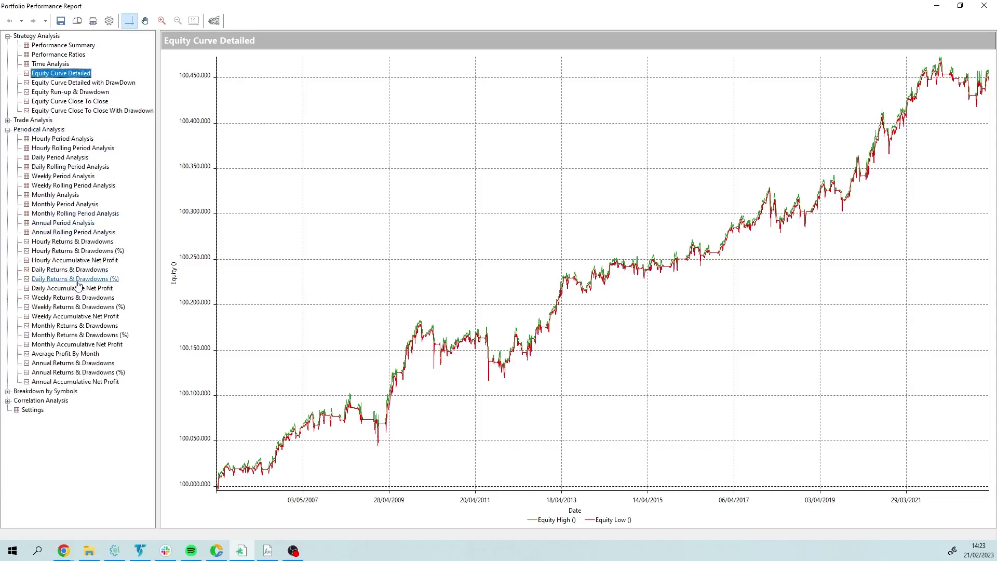
left_click(72, 223)
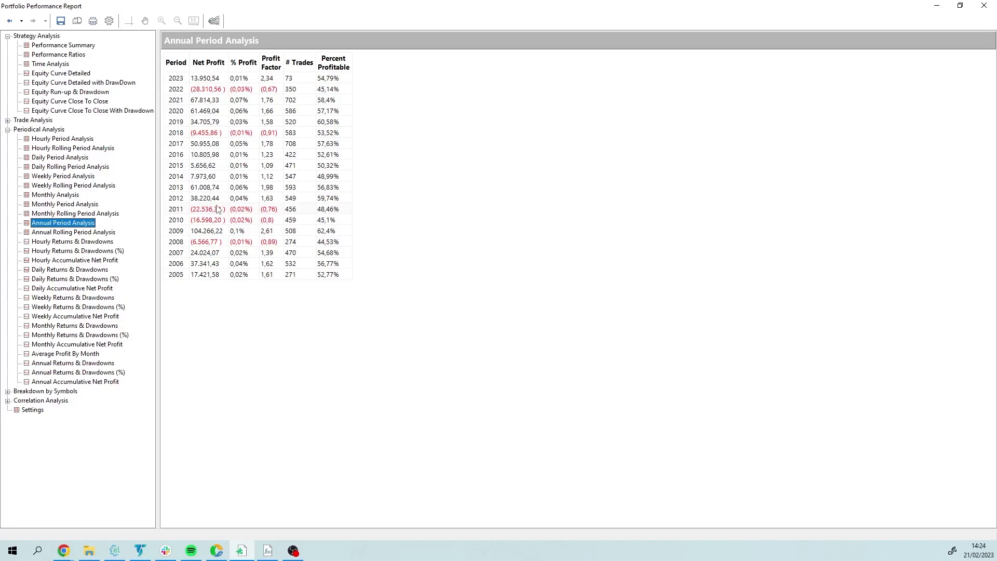
left_click(57, 74)
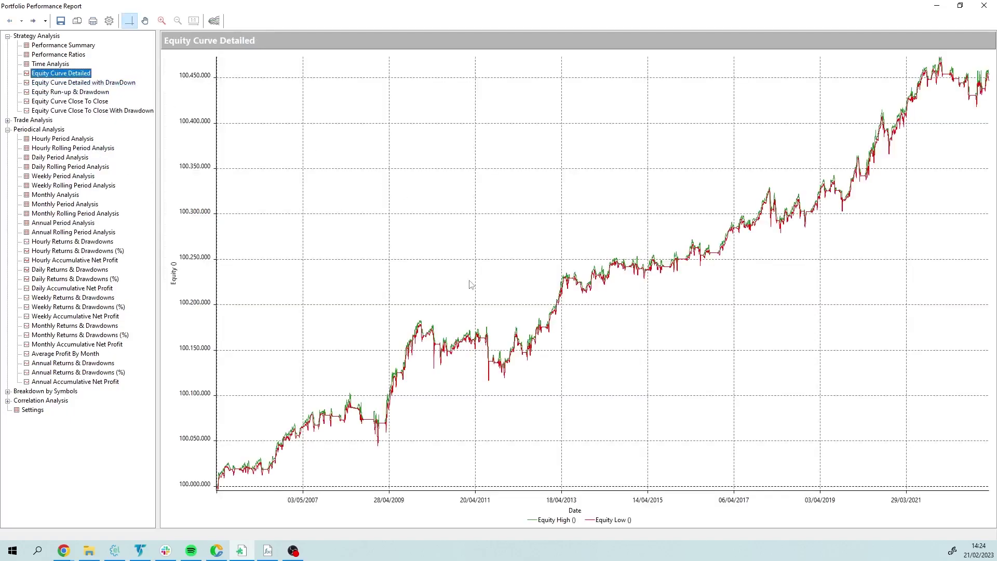
left_click(497, 346)
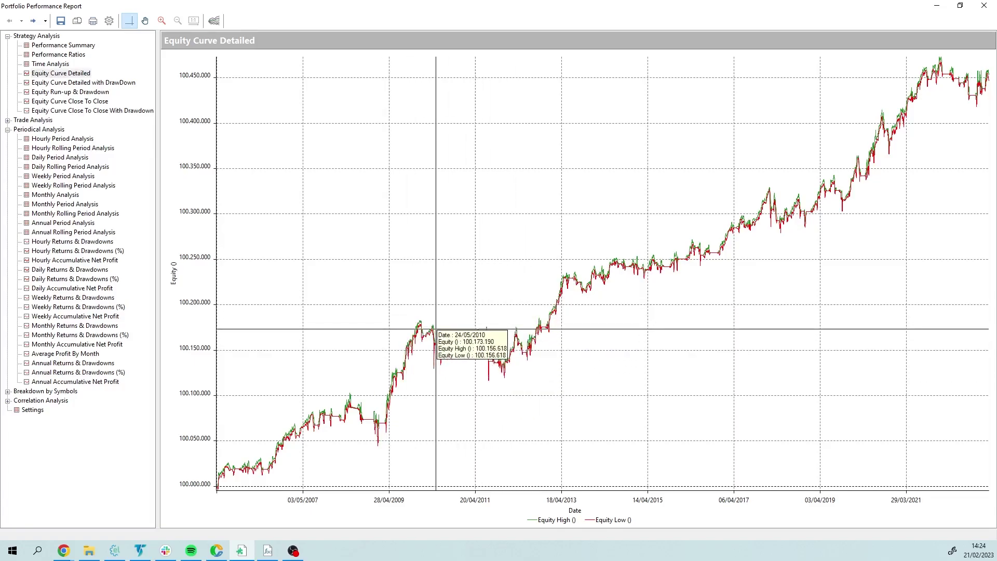
- Open the breakdown-by-symbols overview and scan the net profit of every stock
left_click(8, 391)
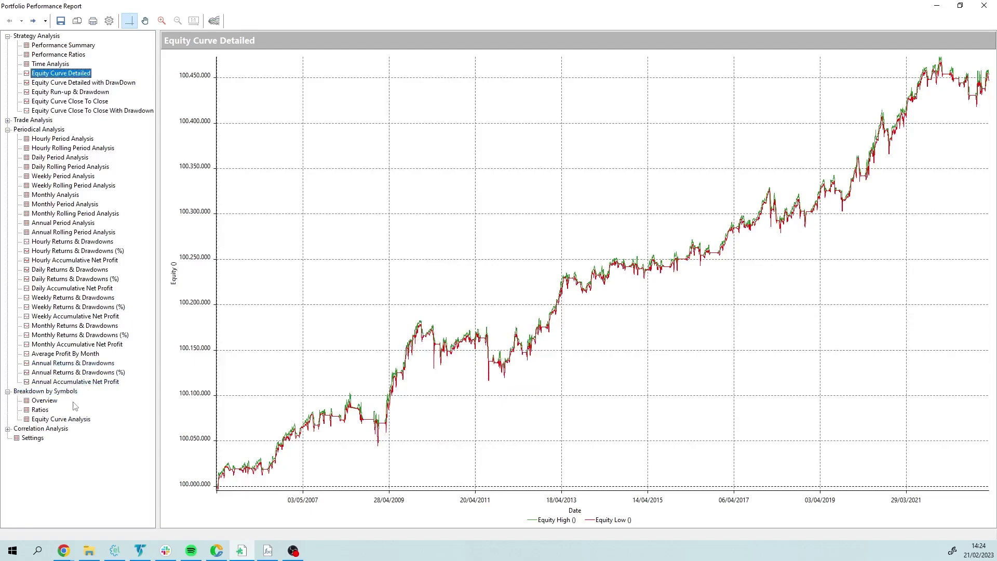
left_click(46, 401)
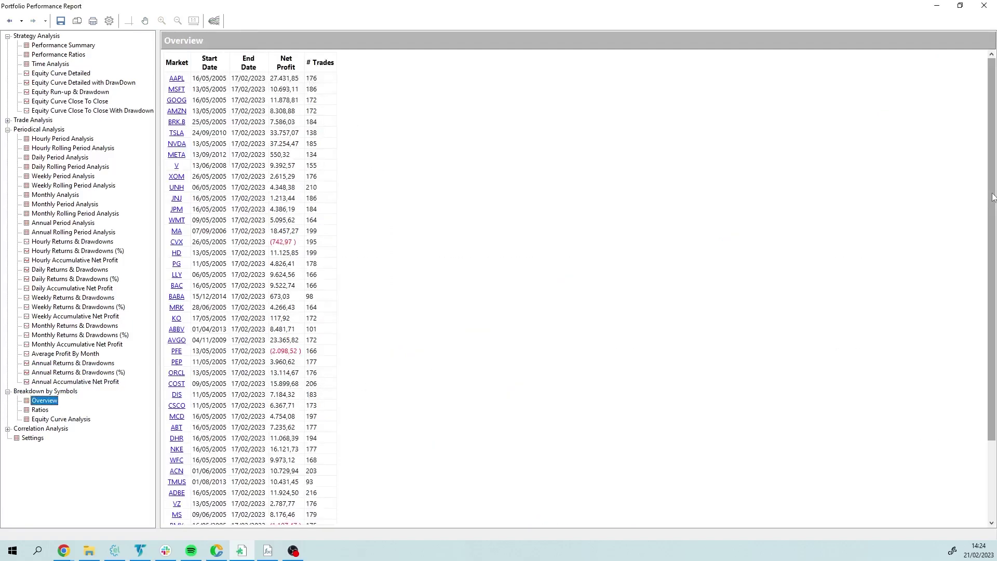
left_click_drag(993, 197, 992, 328)
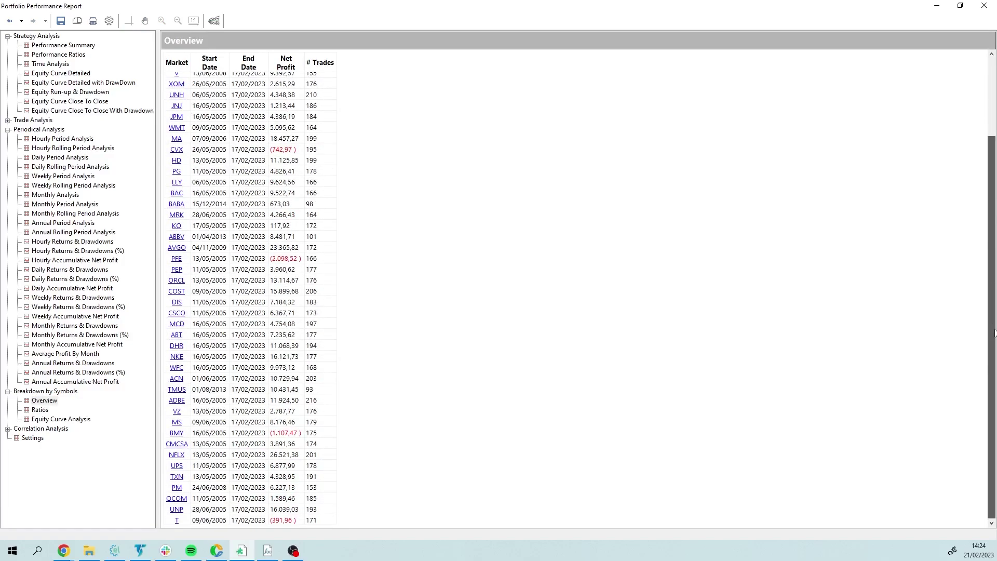
left_click_drag(994, 325, 995, 154)
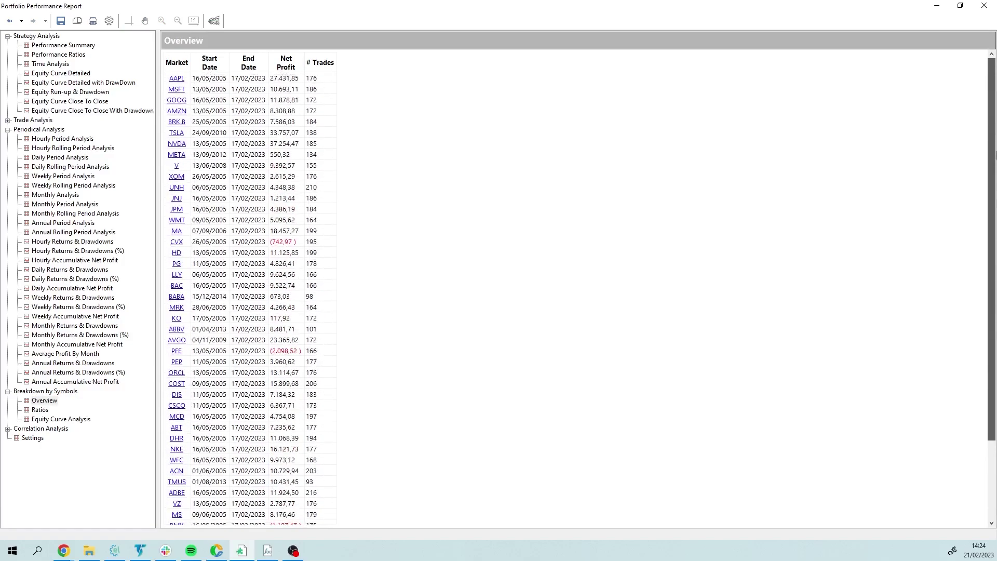
- Inspect the detailed equity curves of the loss-making symbols PFE and CVX
left_click(177, 350)
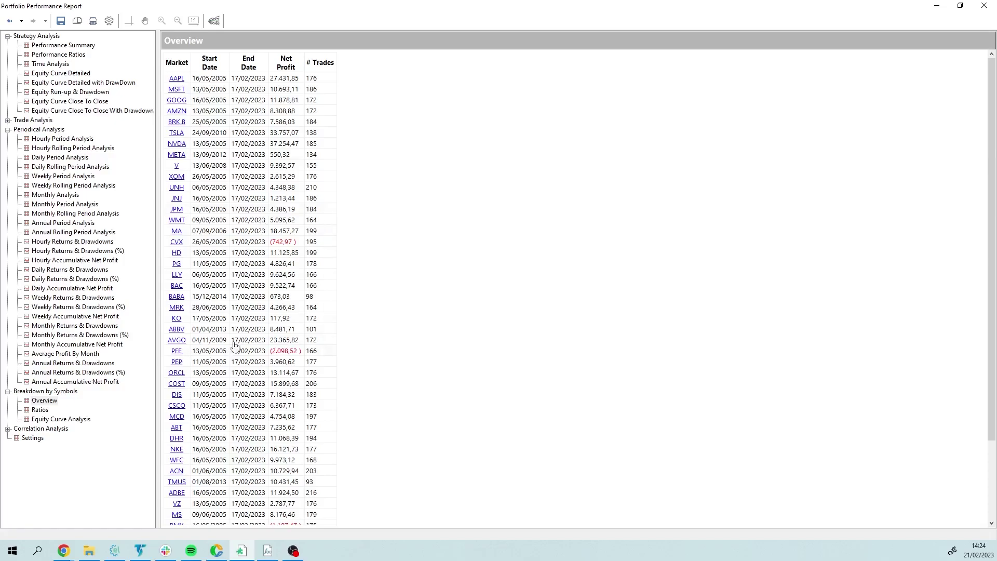
left_click(909, 24)
left_click(177, 241)
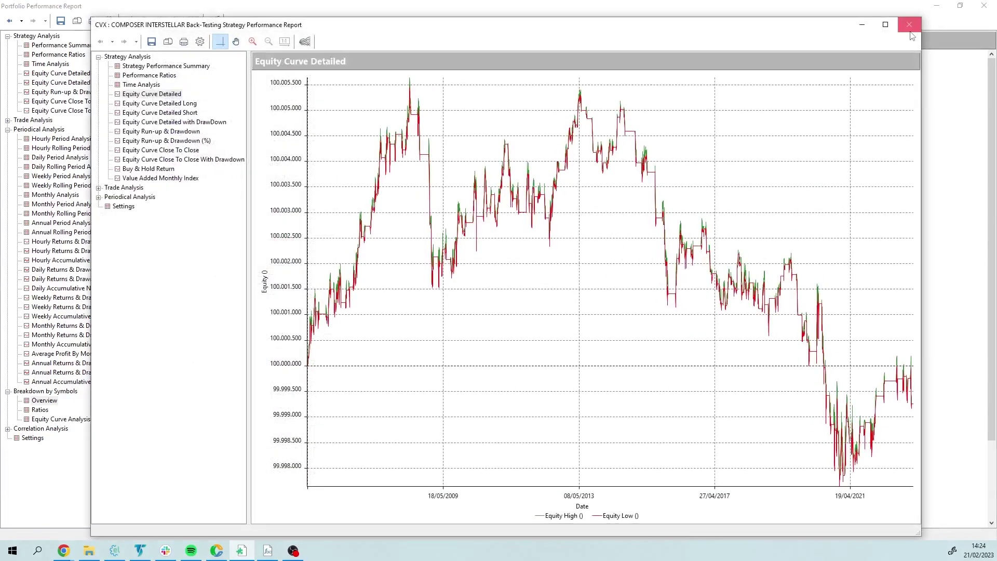
left_click(909, 24)
- Inspect the detailed equity curves of the loss-making symbols BMY and T
scroll(249, 325, "down", 3)
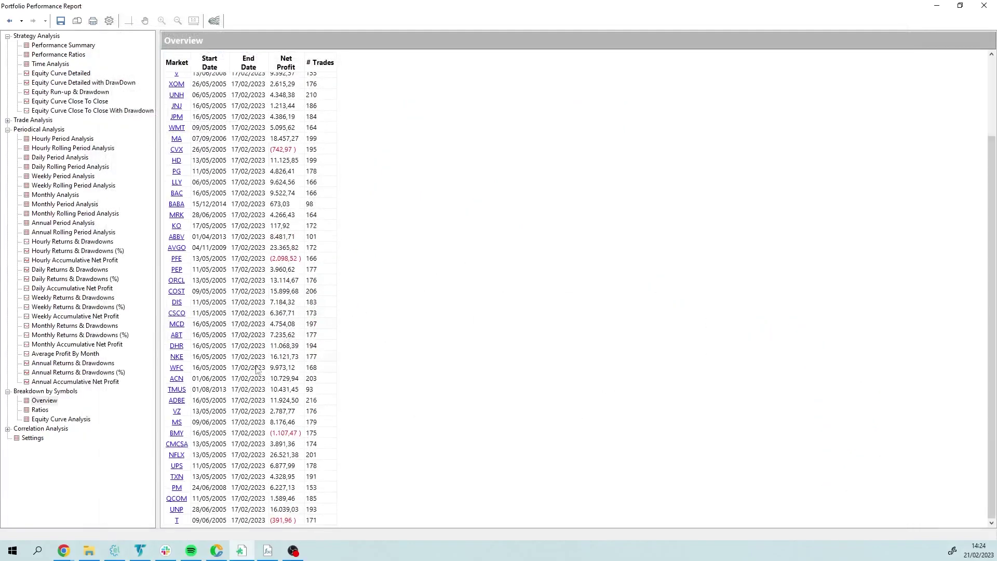
left_click(177, 433)
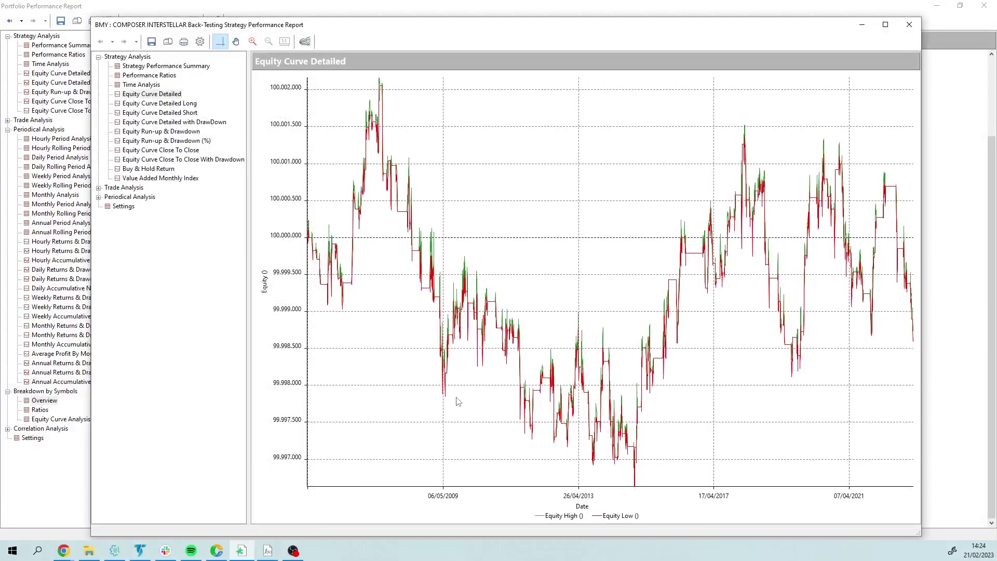
left_click(909, 24)
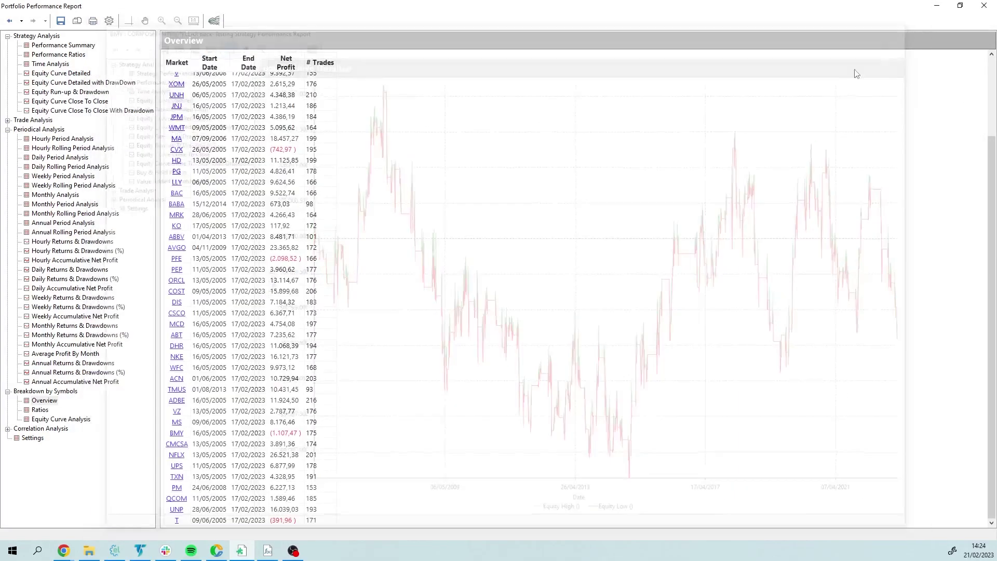
left_click(176, 520)
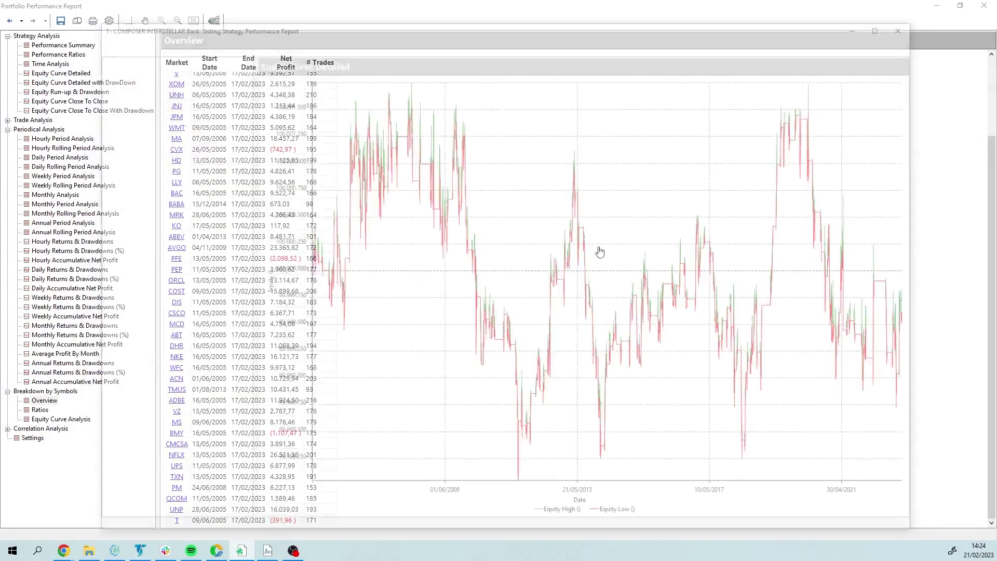
left_click(909, 24)
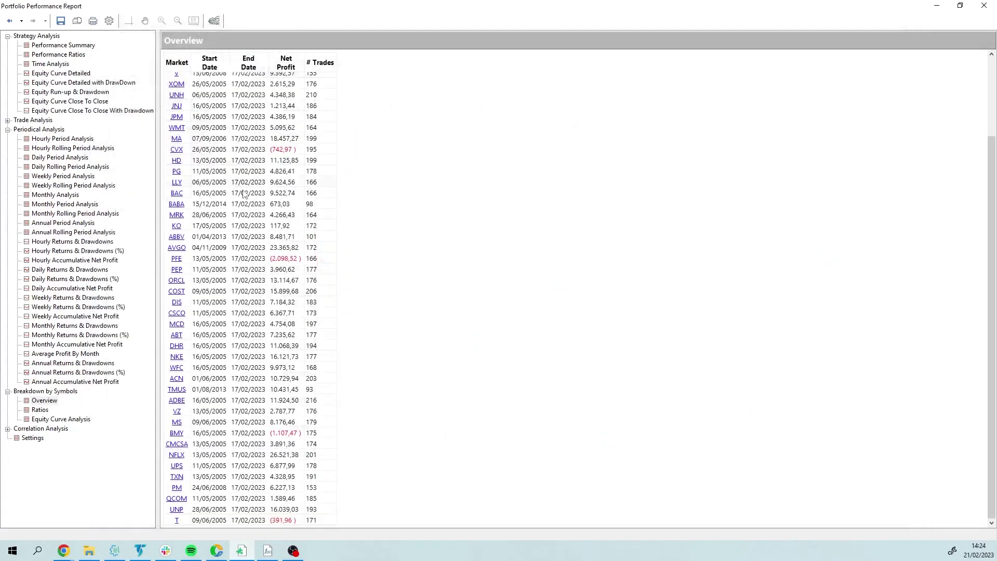
- Examine the detailed equity curve of NVDA, reopening its report for a second look
scroll(240, 190, "up", 3)
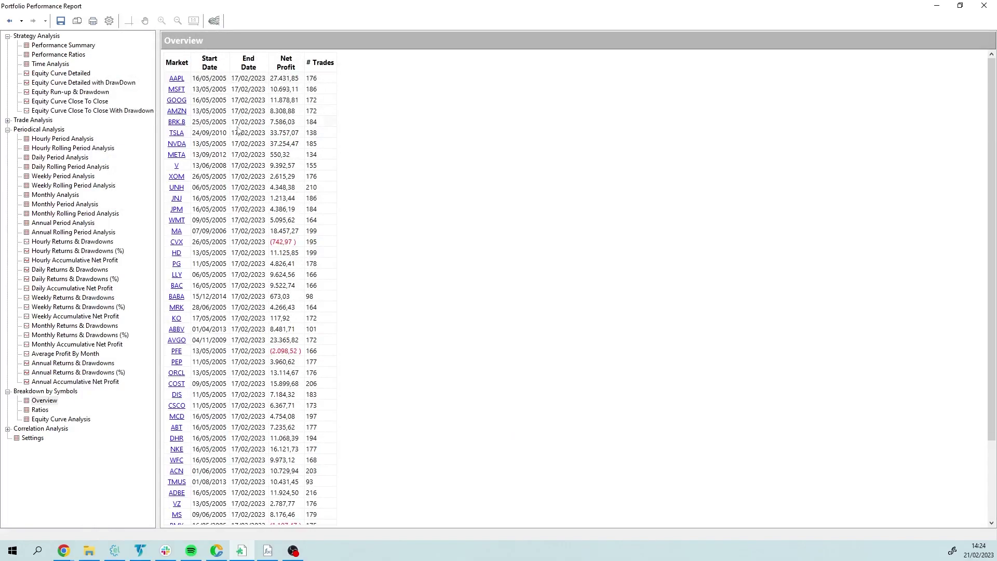
left_click(177, 143)
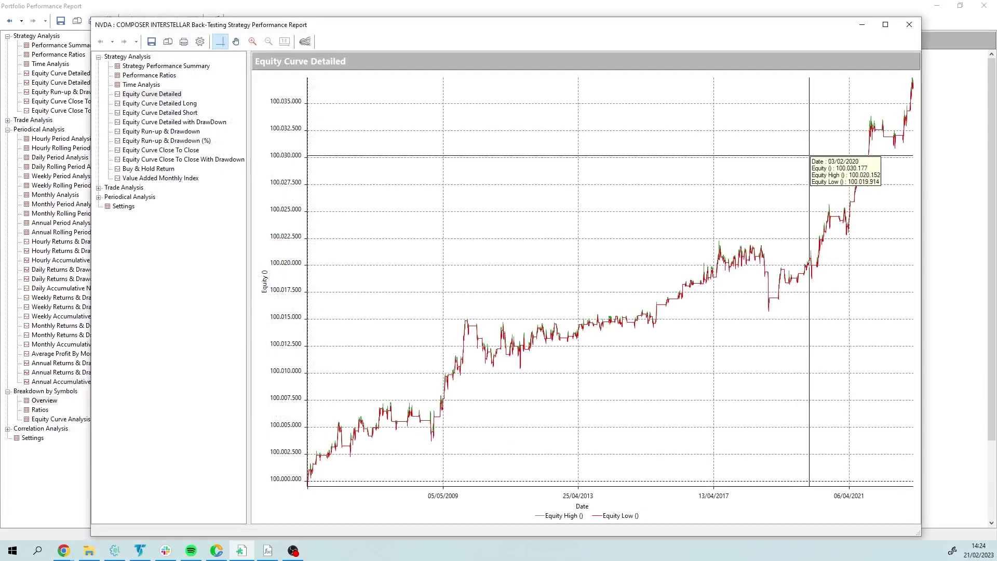
left_click(908, 24)
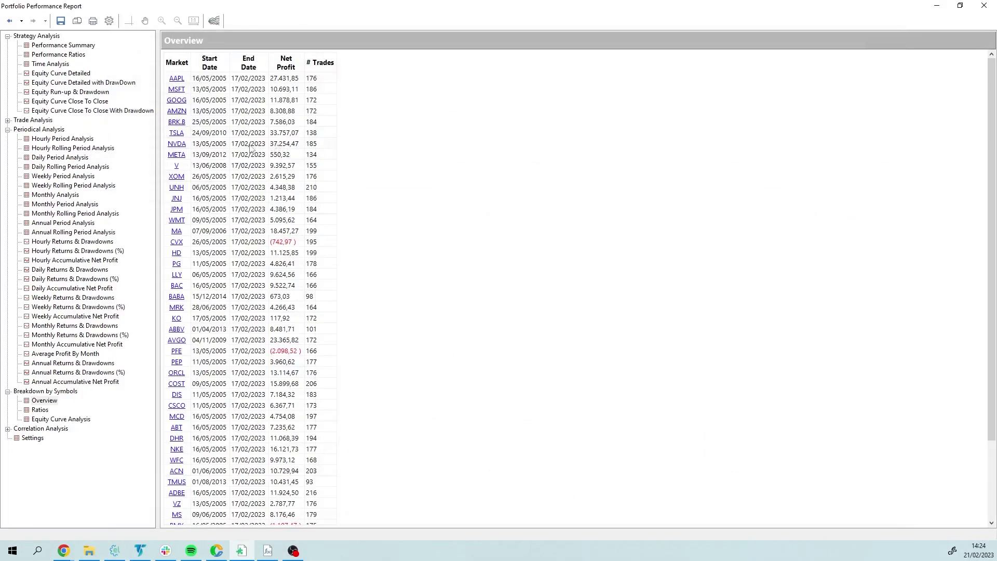
left_click(177, 147)
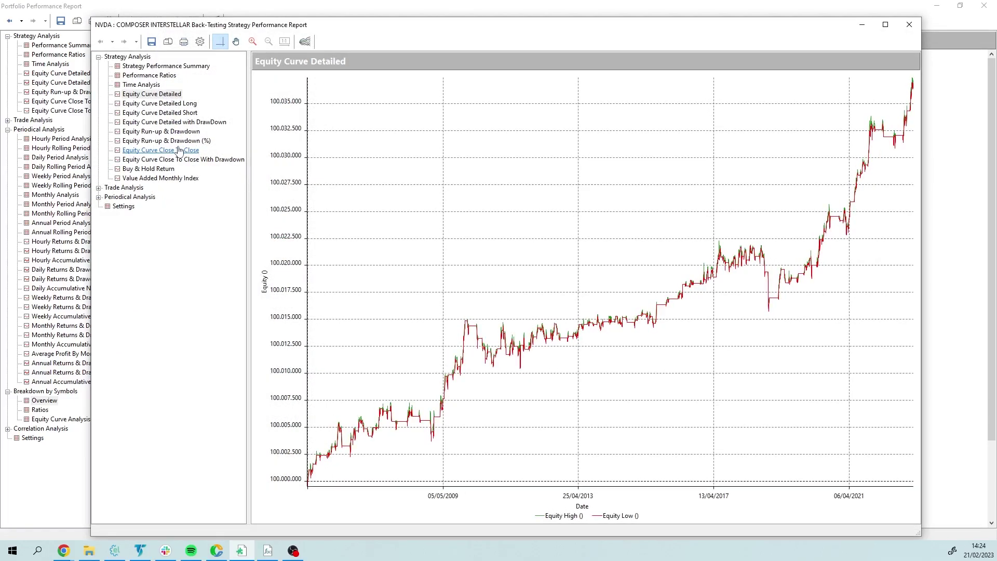